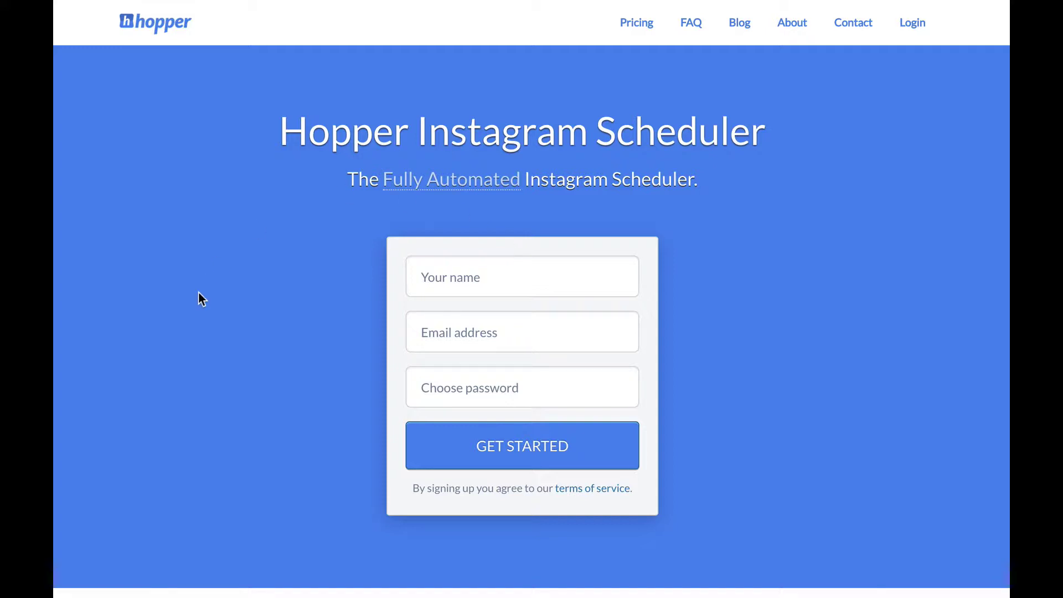
- Look over the Hopper home page, including the pricing, automated scheduling and free trial sections
scroll(140, 379, "down", 15)
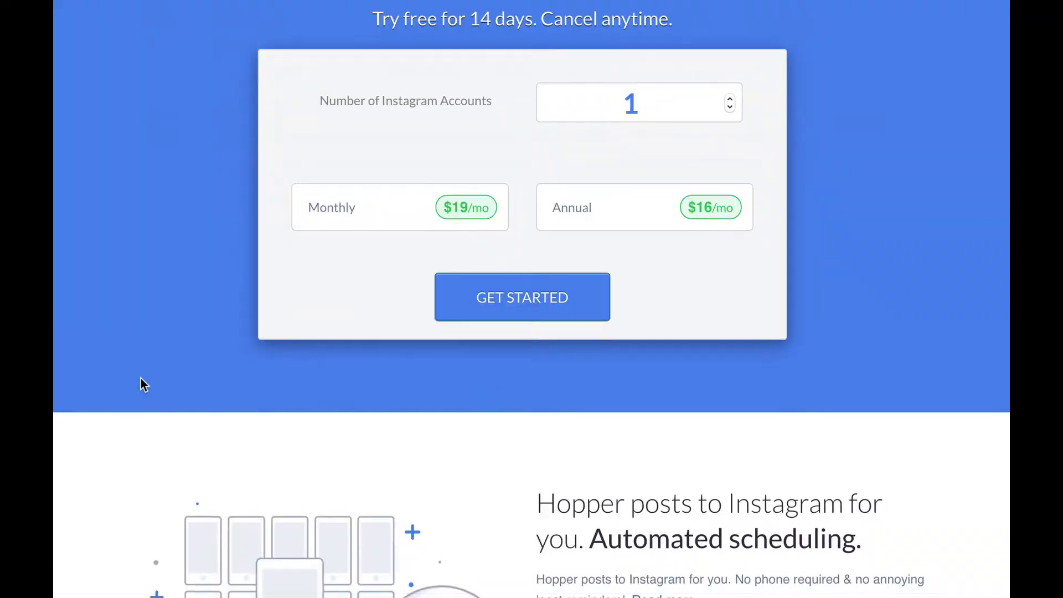
scroll(141, 378, "down", 7)
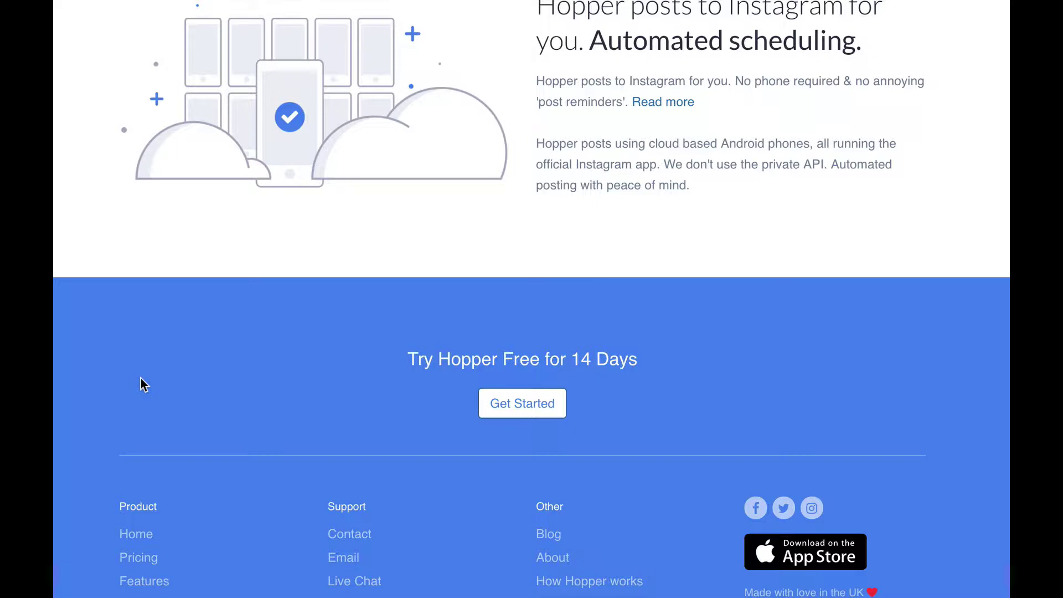
scroll(140, 377, "up", 20)
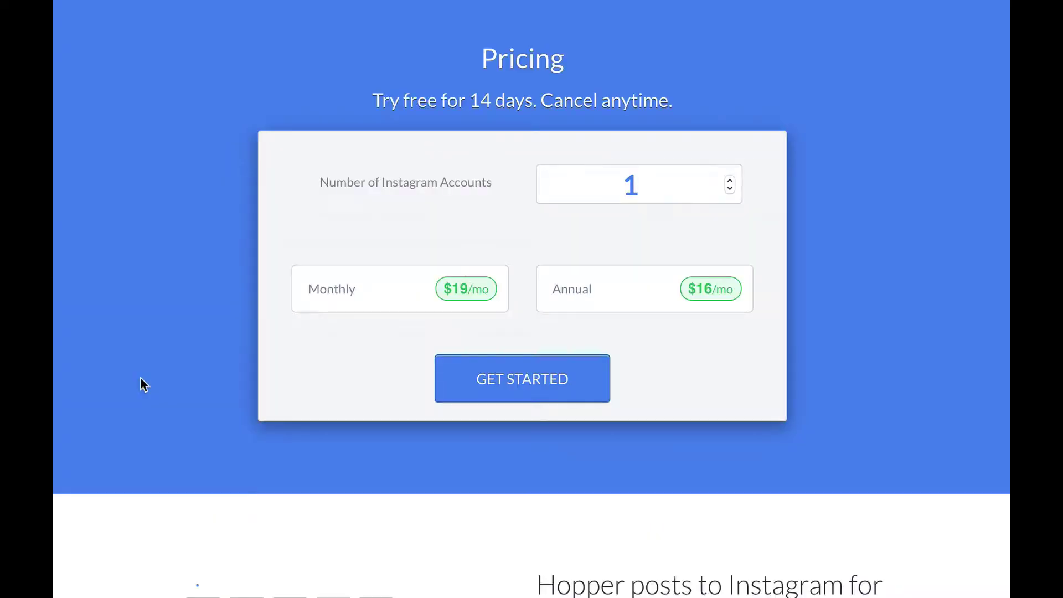
scroll(141, 377, "up", 20)
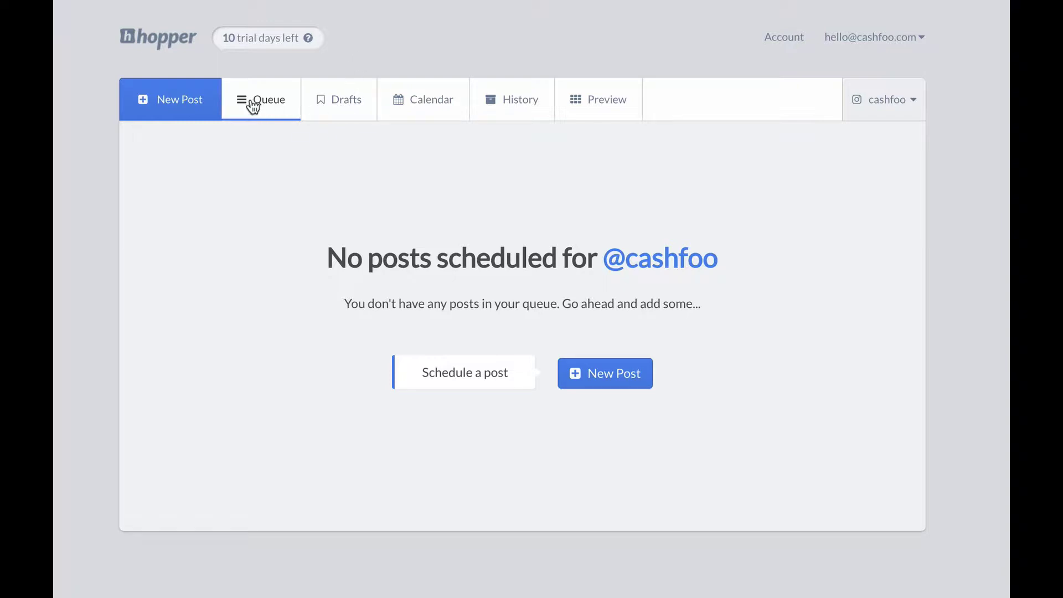
- Open the drafts of the cashfoo account and look through the saved image posts
left_click(340, 107)
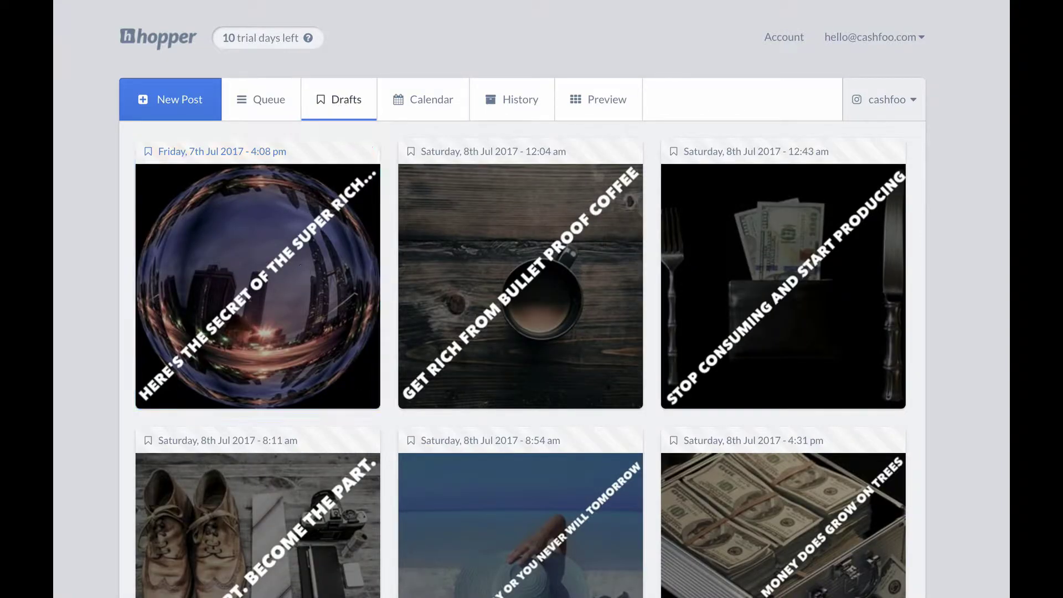
scroll(756, 242, "down", 5)
scroll(756, 242, "up", 5)
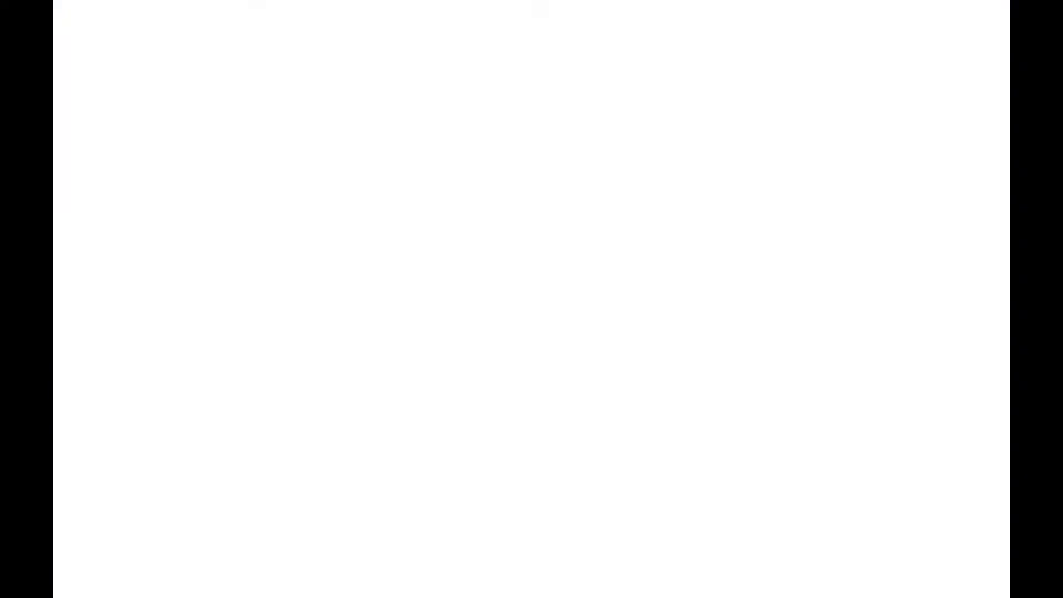
- Look at the cashfoo Instagram profile's posts and the WordSwag site, and return to the Hopper drafts
scroll(937, 231, "down", 10)
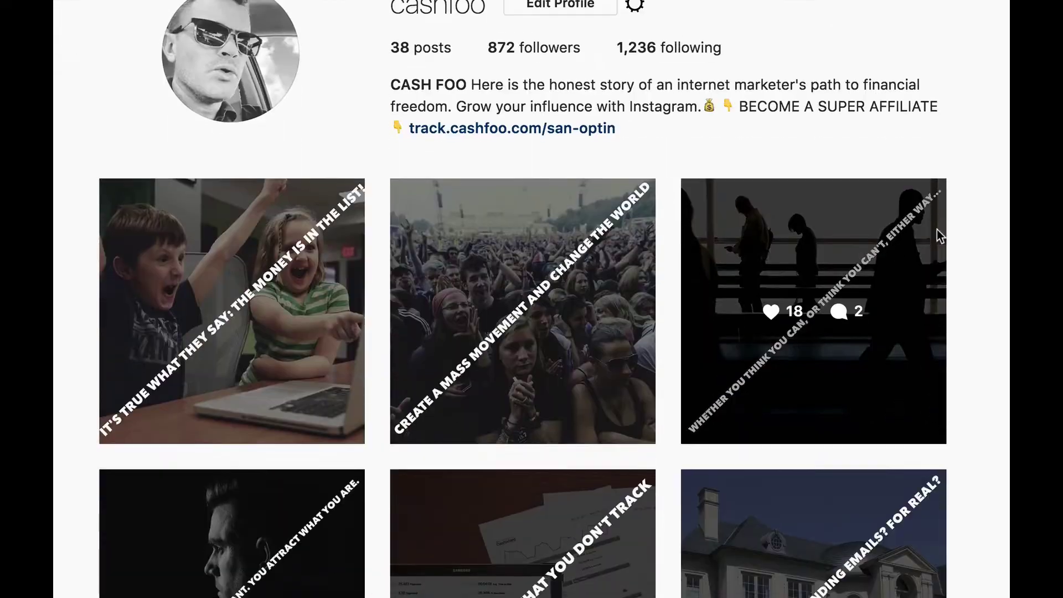
scroll(936, 230, "up", 10)
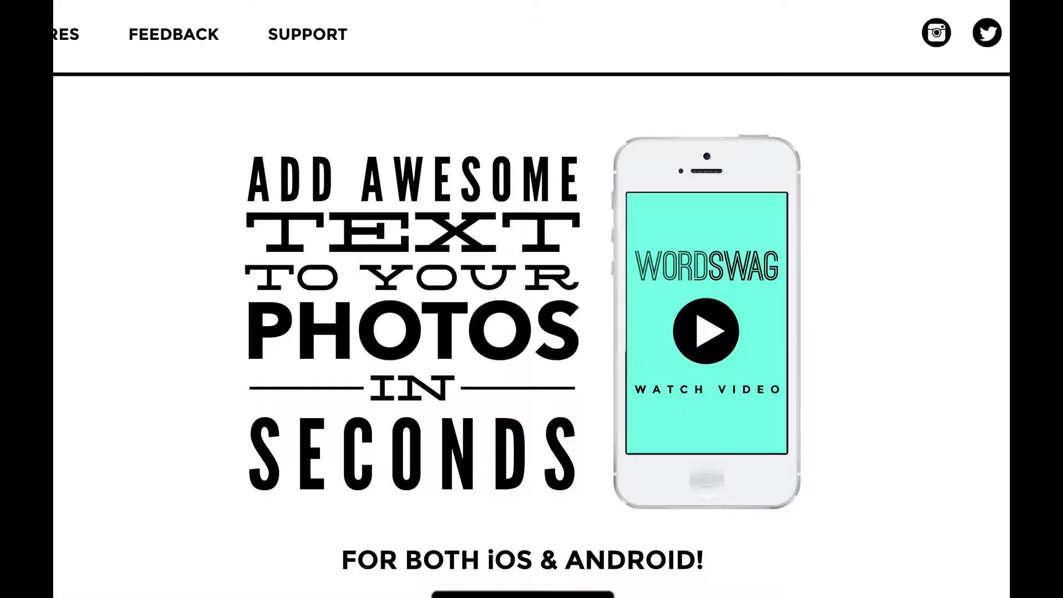
scroll(962, 229, "down", 1)
scroll(963, 234, "up", 1)
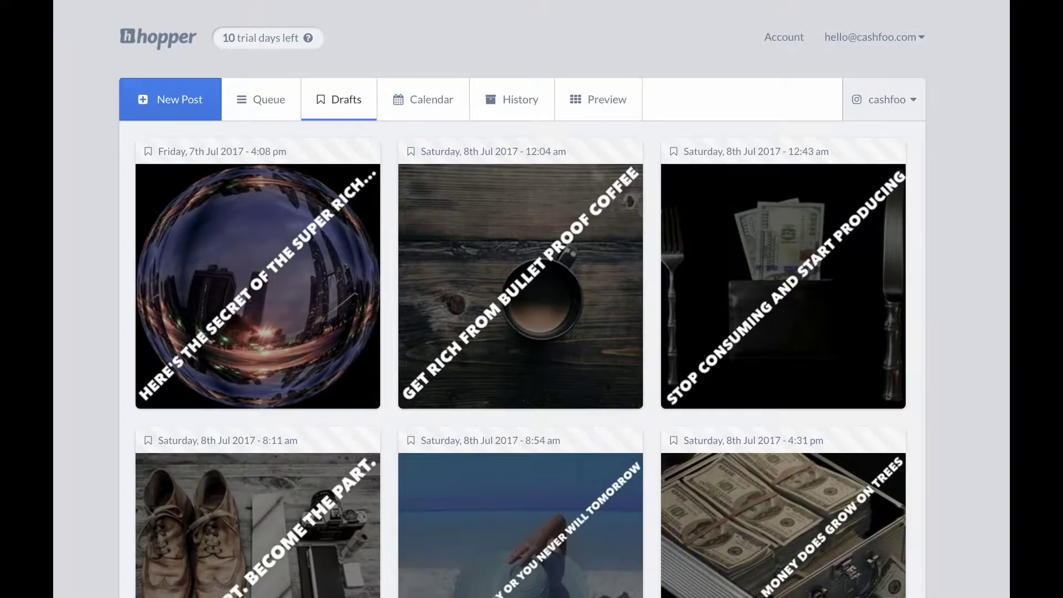
left_click(323, 100)
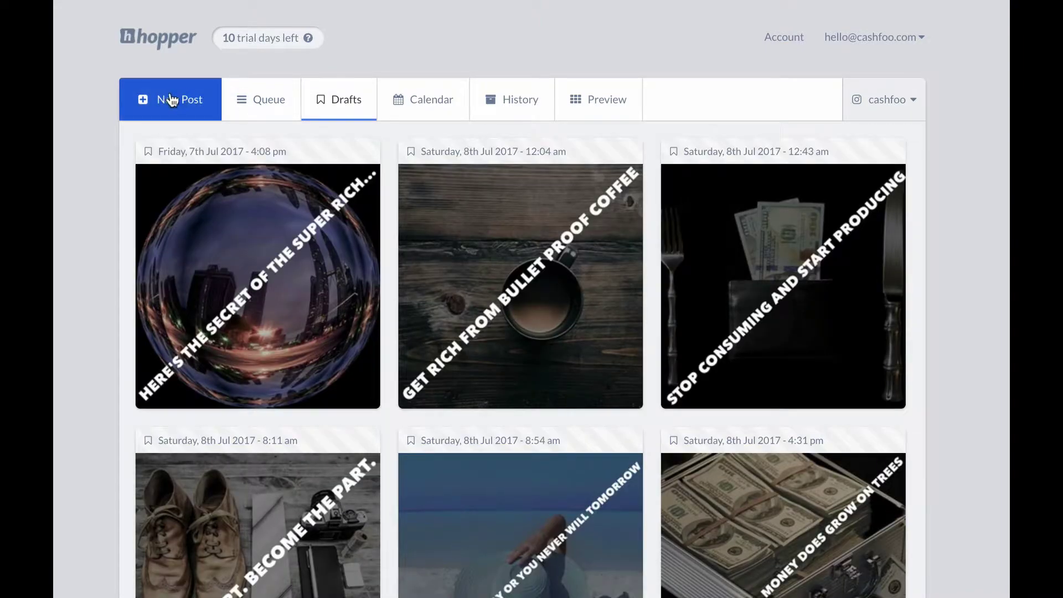
- Start a new post from the computer, preview images in Dropbox's Cash Foo IG folder, and leave without uploading
left_click(168, 100)
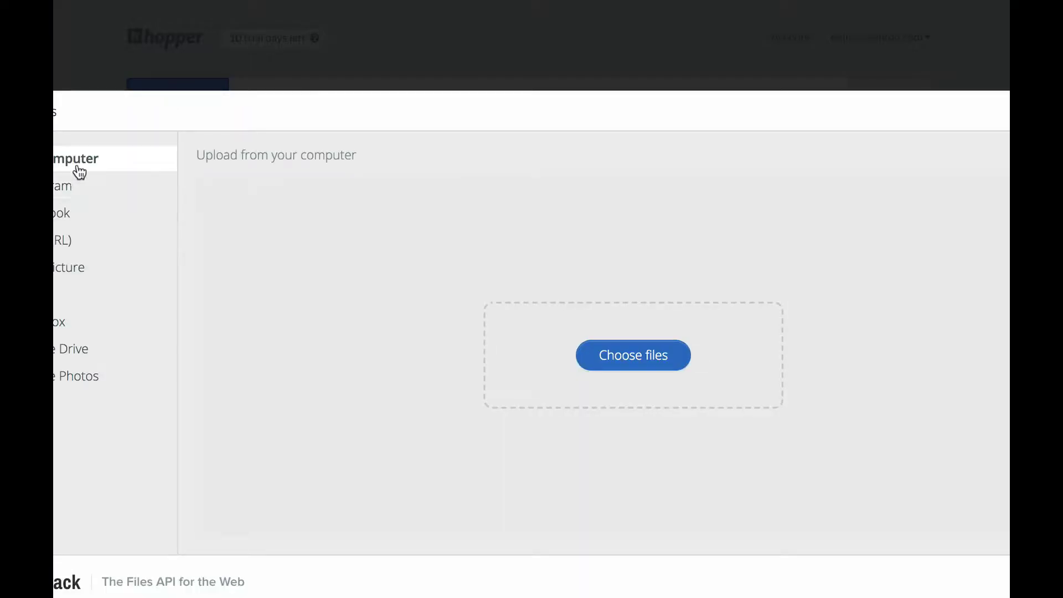
left_click(661, 359)
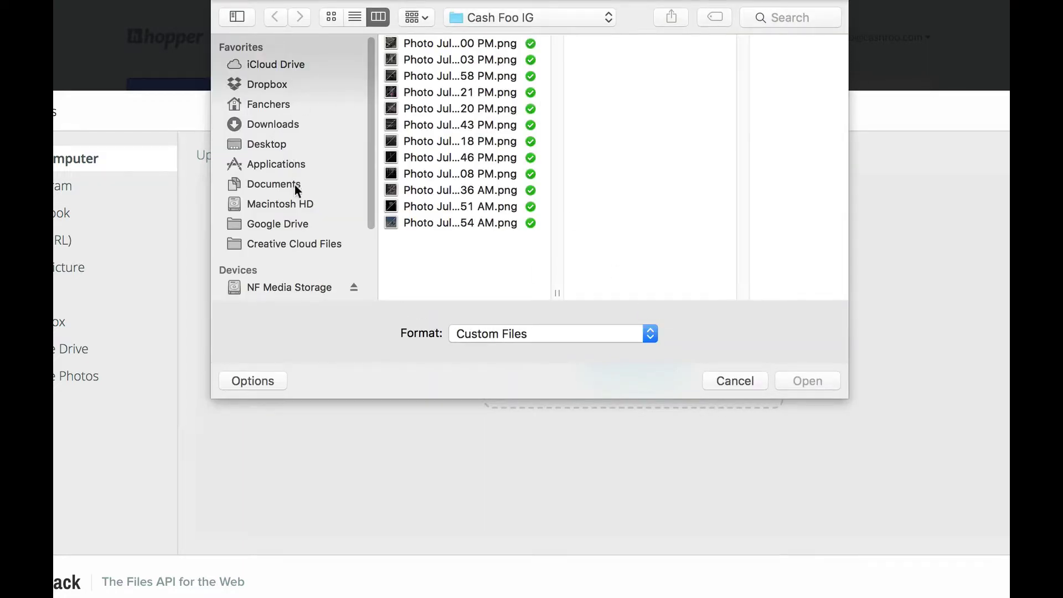
left_click(279, 85)
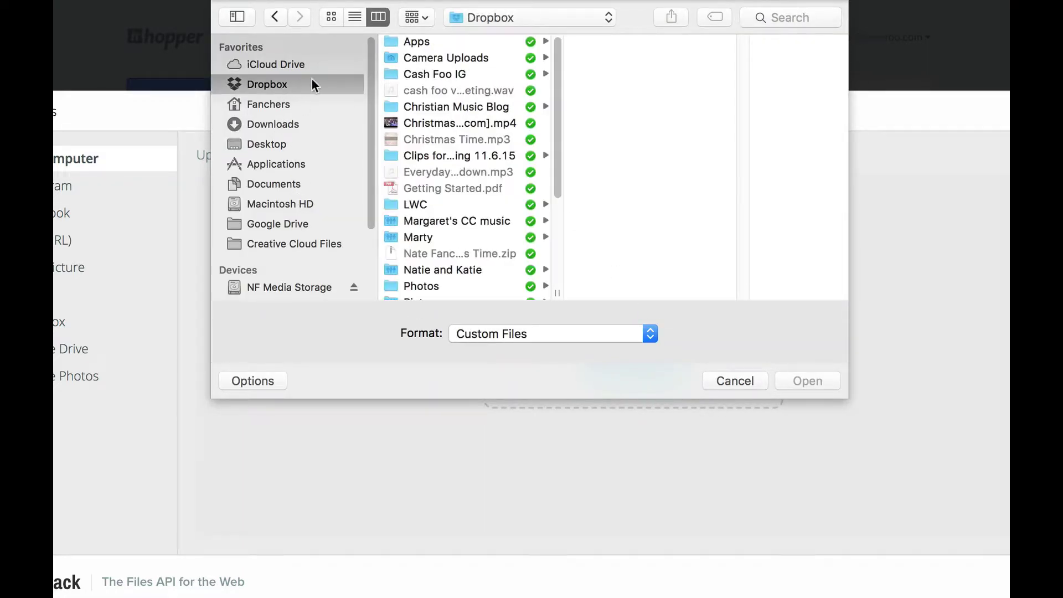
left_click(442, 71)
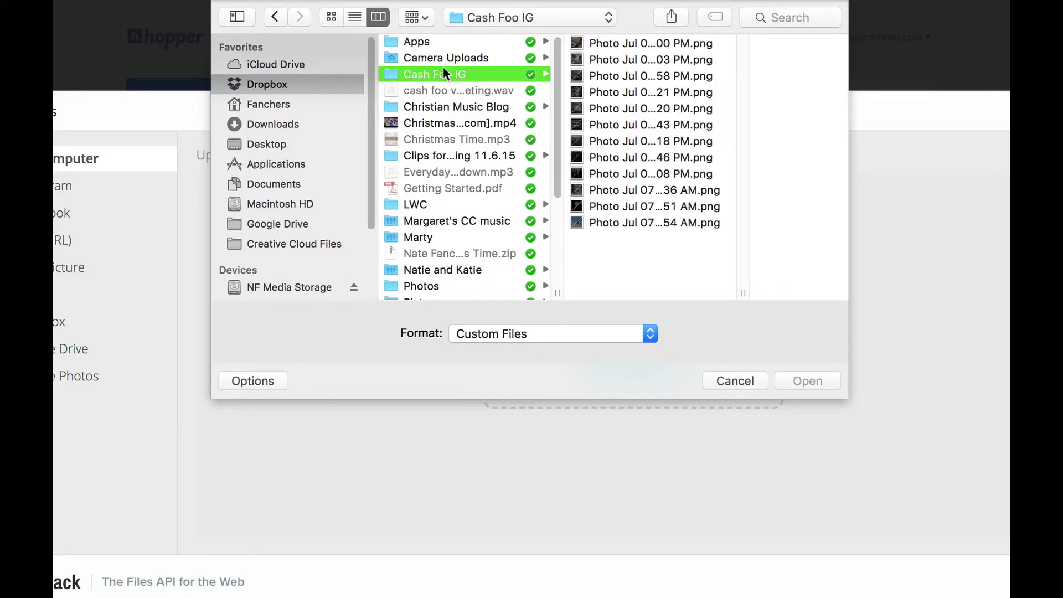
left_click(639, 42)
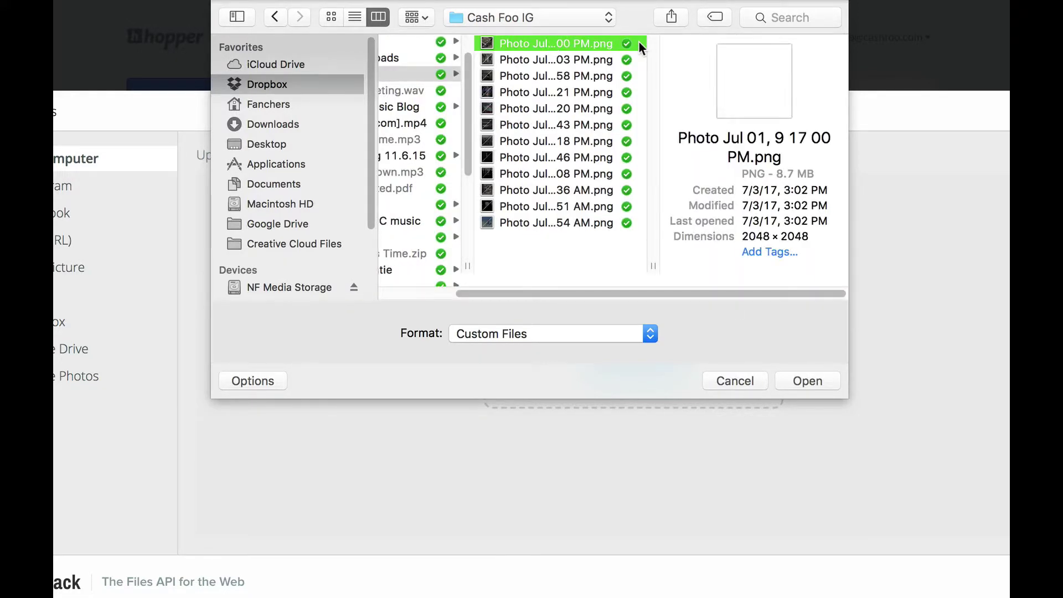
key("Down")
key("Down")
key("Down")
key("Down")
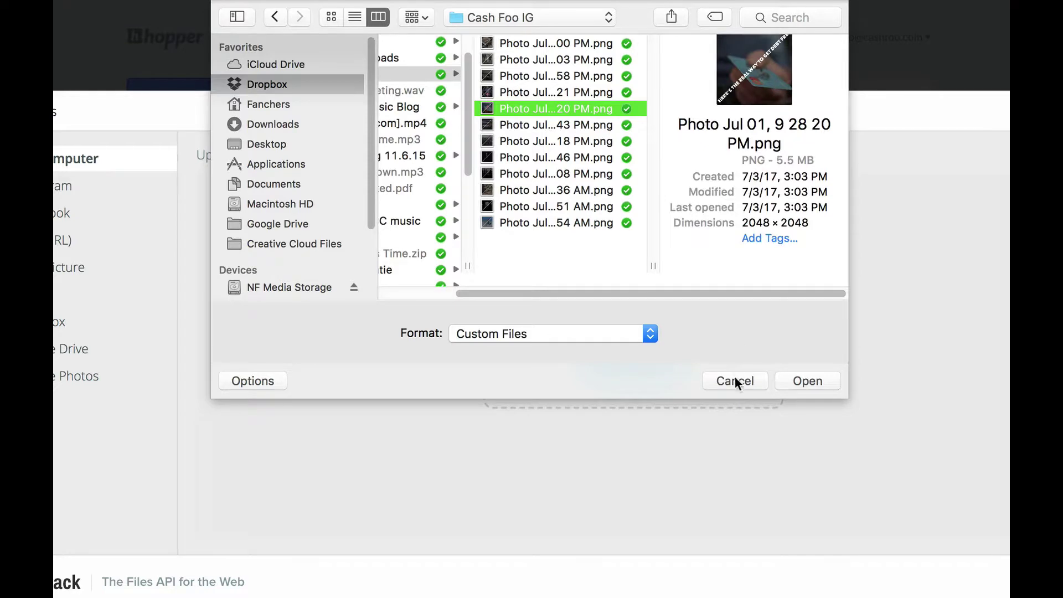
left_click(735, 379)
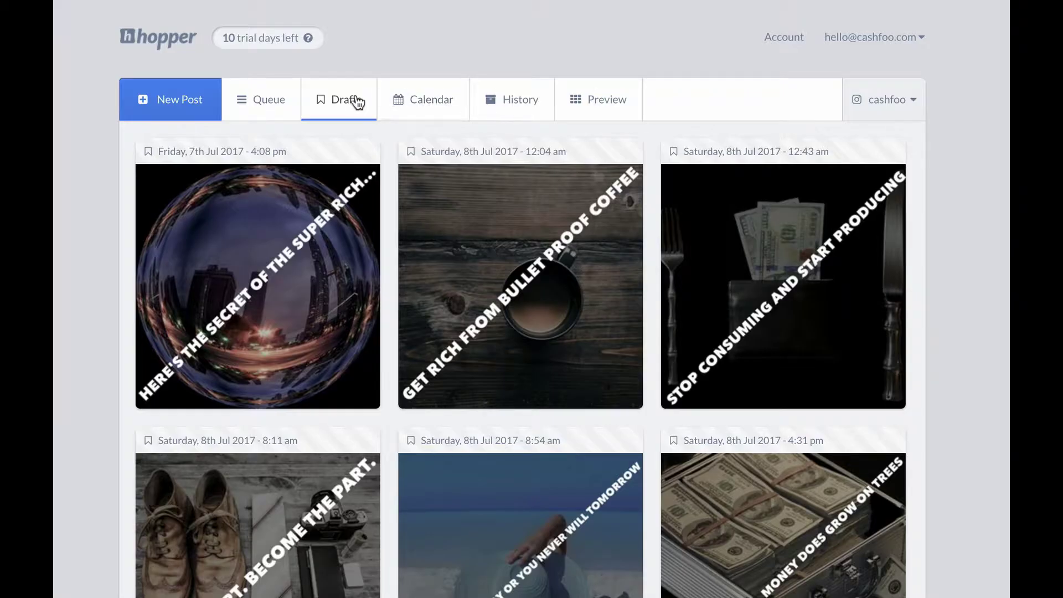
- Open the "Here's the secret of the super rich..." draft, examine its caption and schedule settings, and close it unchanged
scroll(265, 420, "down", 1)
scroll(263, 431, "up", 1)
left_click(271, 270)
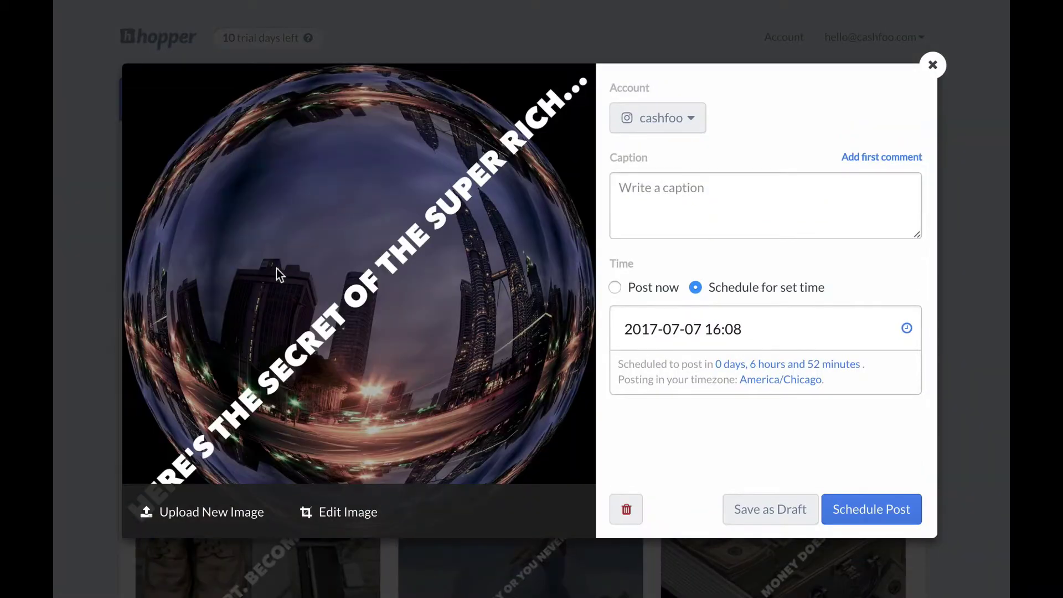
left_click(746, 203)
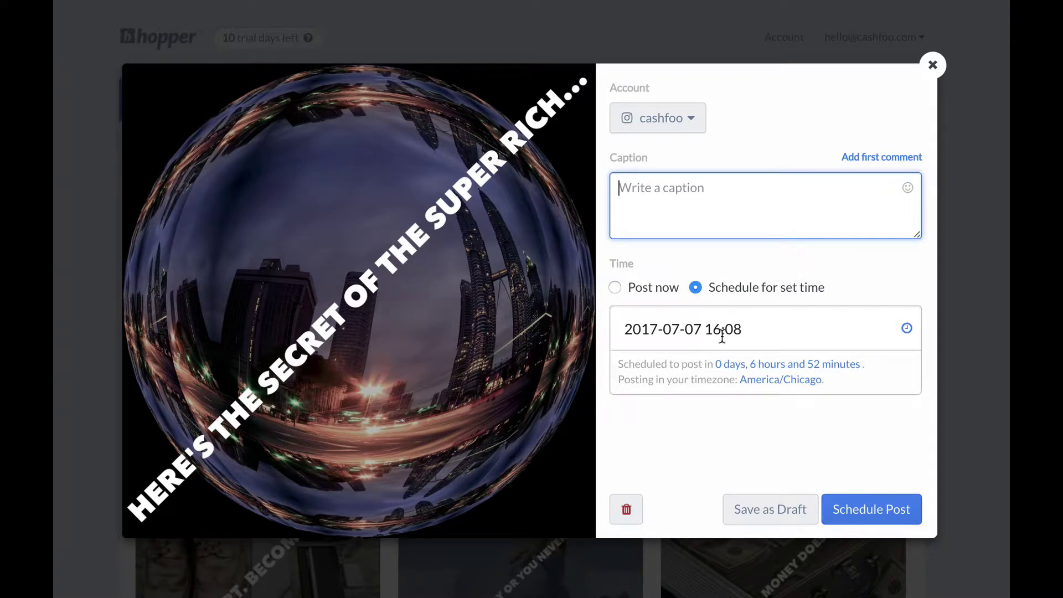
left_click(932, 65)
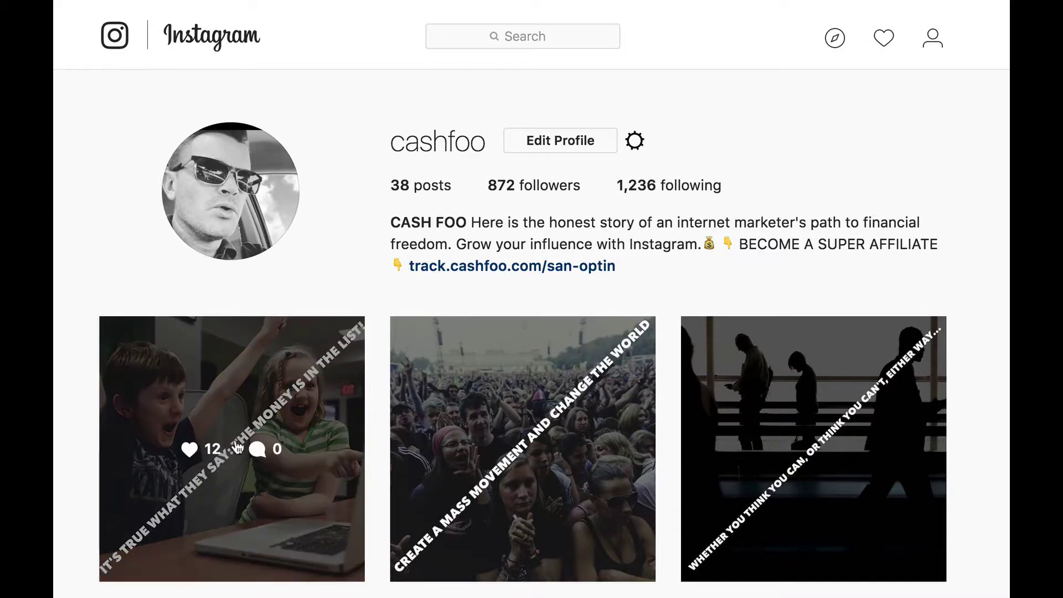
- On the Instagram profile, open the "Create a mass movement and change the world" post and read its caption
scroll(238, 446, "down", 2)
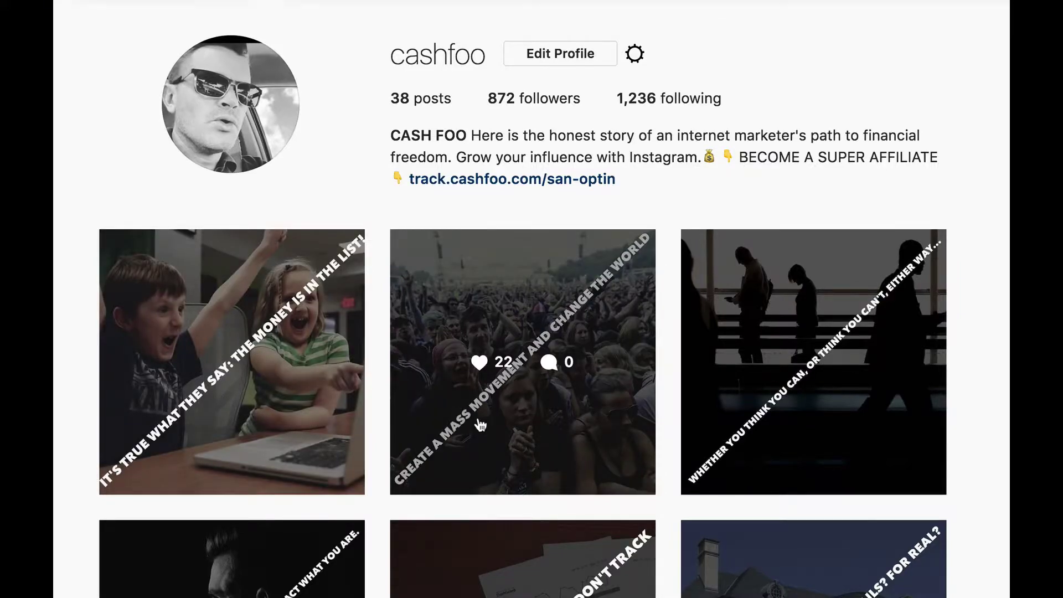
left_click(477, 419)
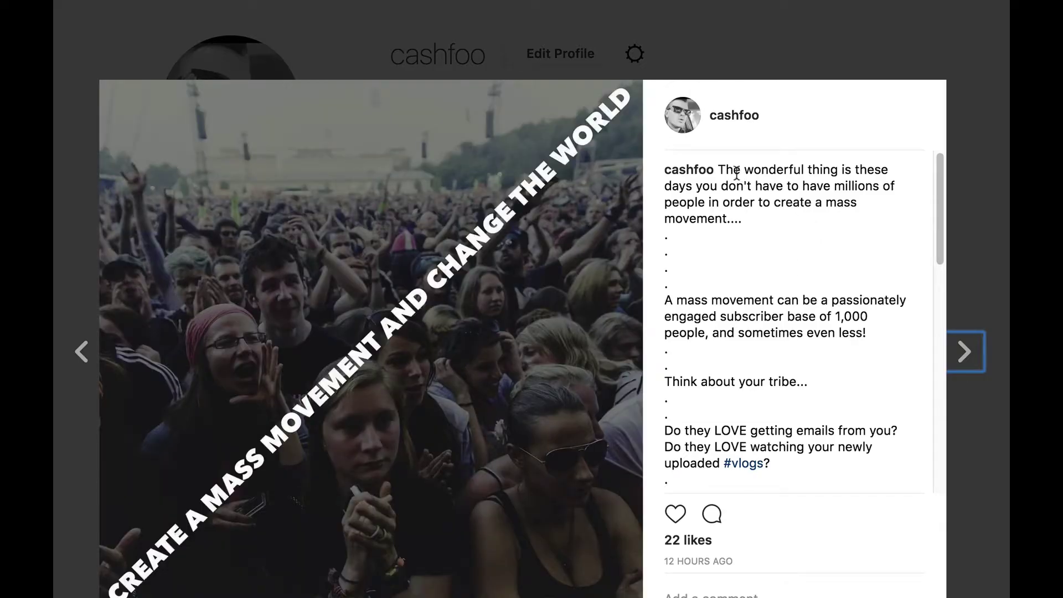
scroll(723, 273, "down", 5)
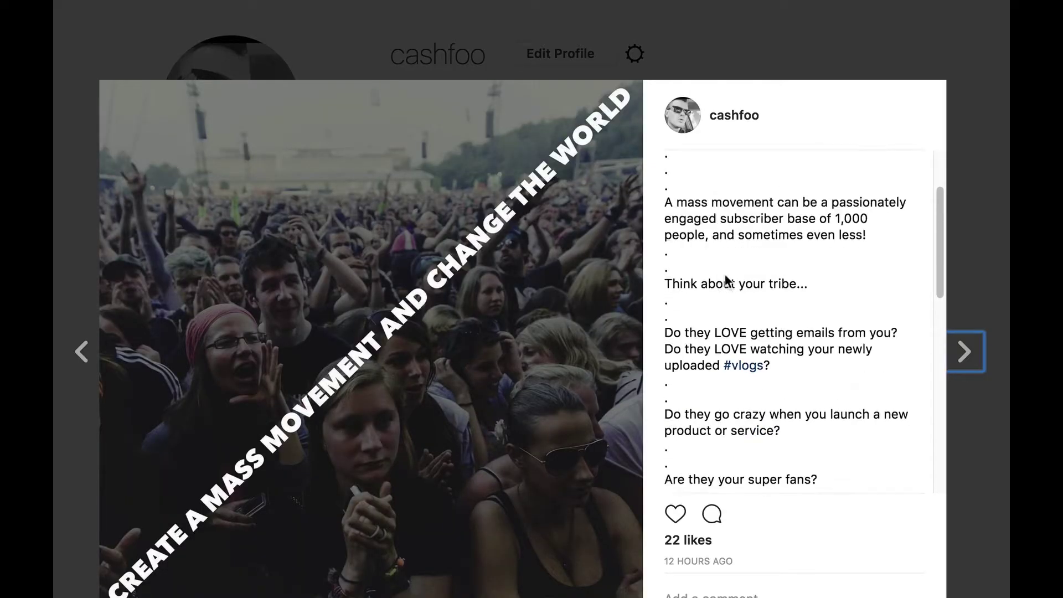
scroll(766, 282, "down", 10)
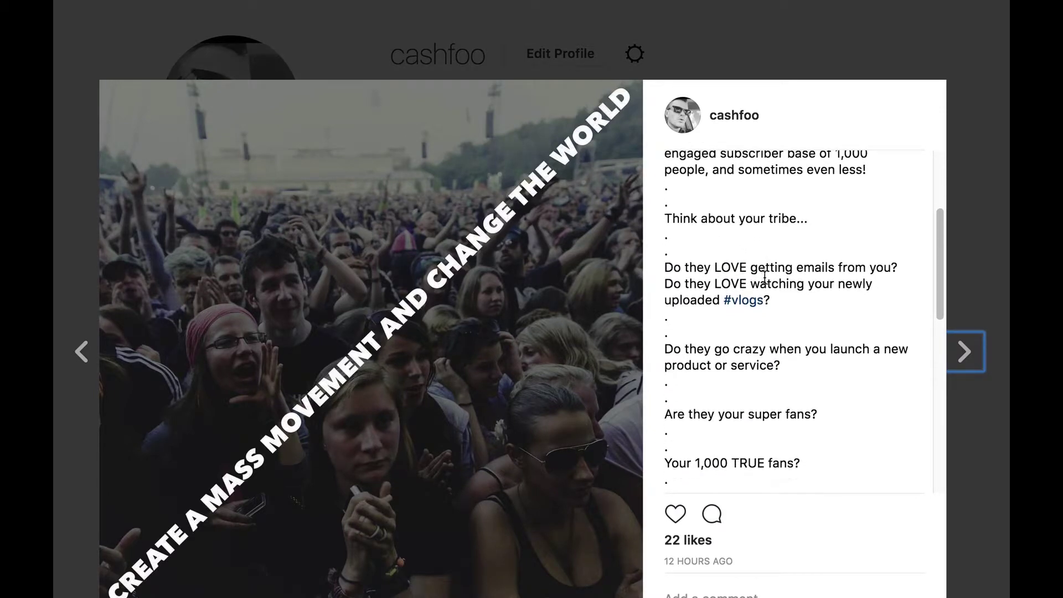
scroll(764, 276, "down", 3)
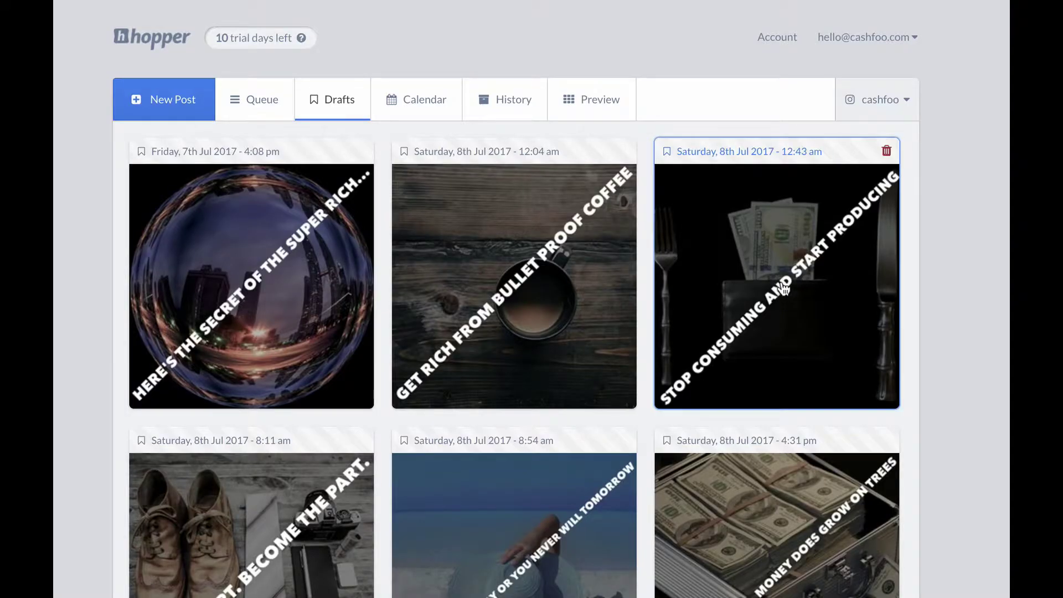
- In Hopper's "Stop consuming and start producing" draft, try a thumbs-up emoji in the caption, remove it, and close the draft
left_click(783, 284)
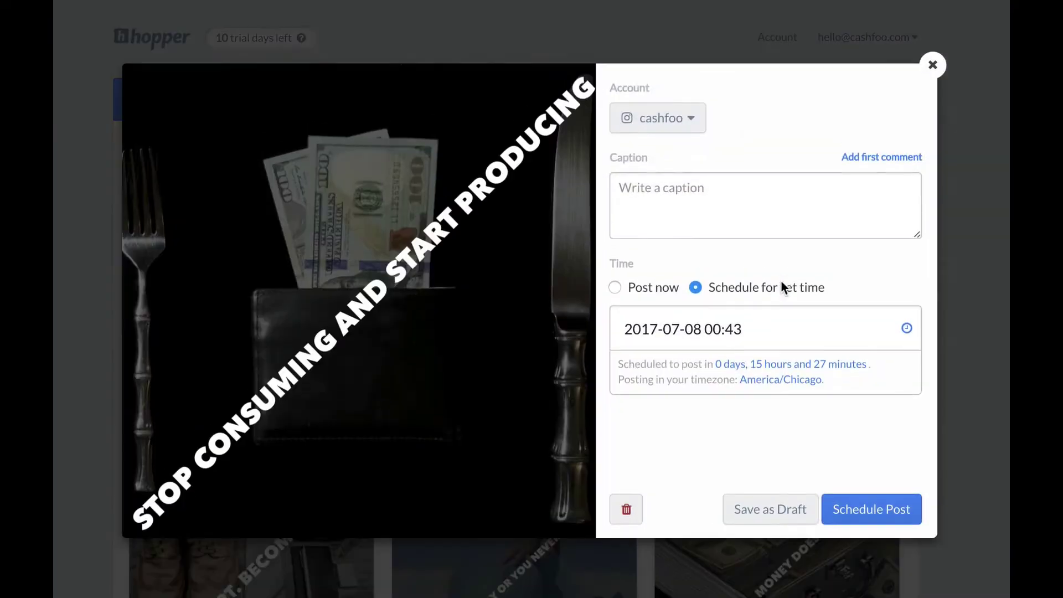
left_click(874, 193)
left_click(906, 188)
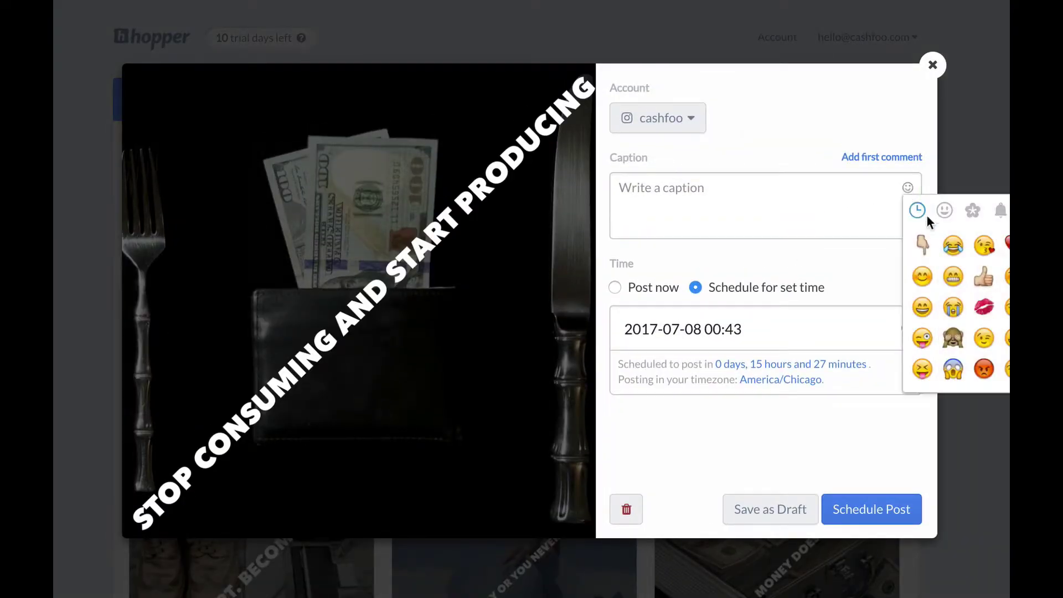
left_click(983, 276)
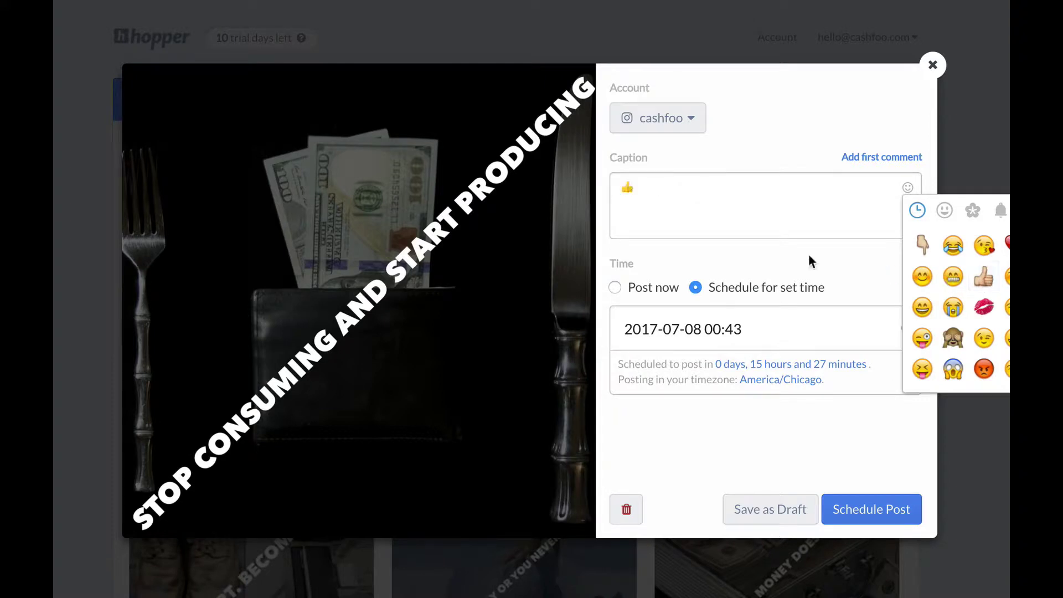
left_click(702, 194)
key("BackSpace")
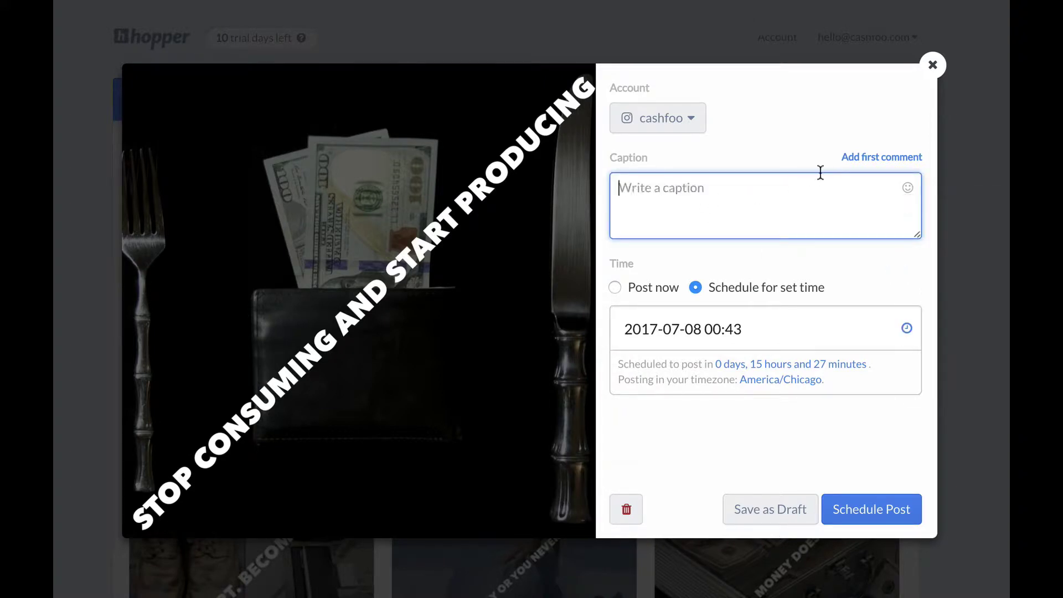
left_click(933, 67)
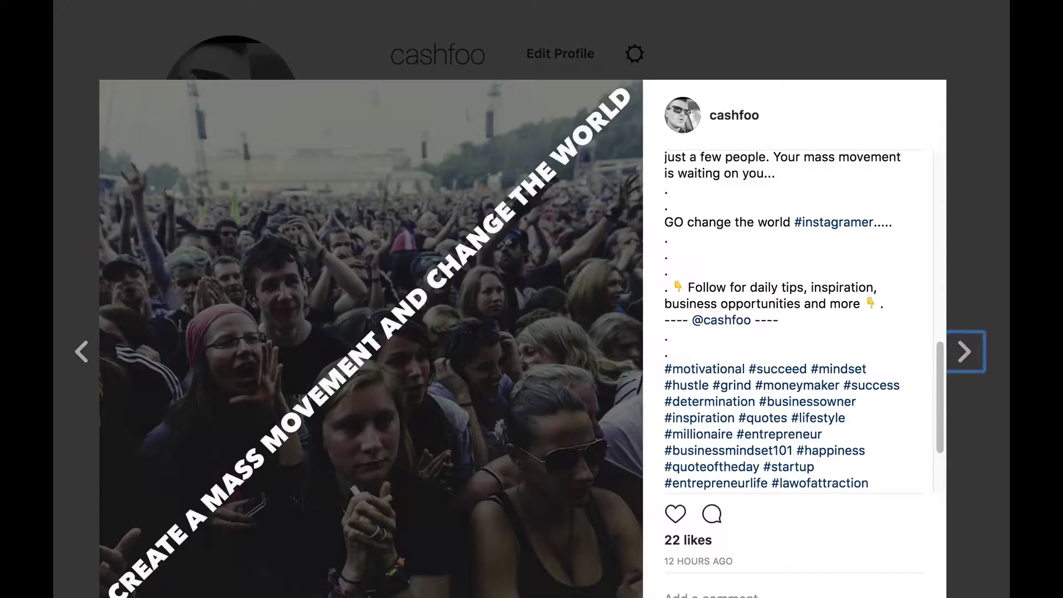
- Close the Instagram post, read Hopper's FAQ on Instagram's terms, and examine the "how hopper works" page in a new tab
left_click(960, 108)
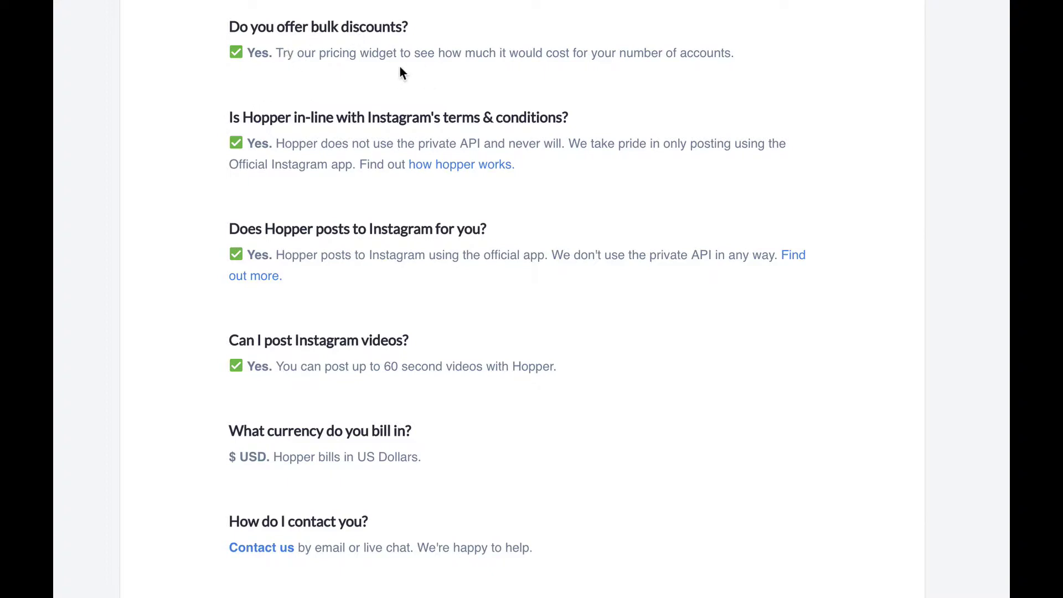
scroll(214, 146, "down", 3)
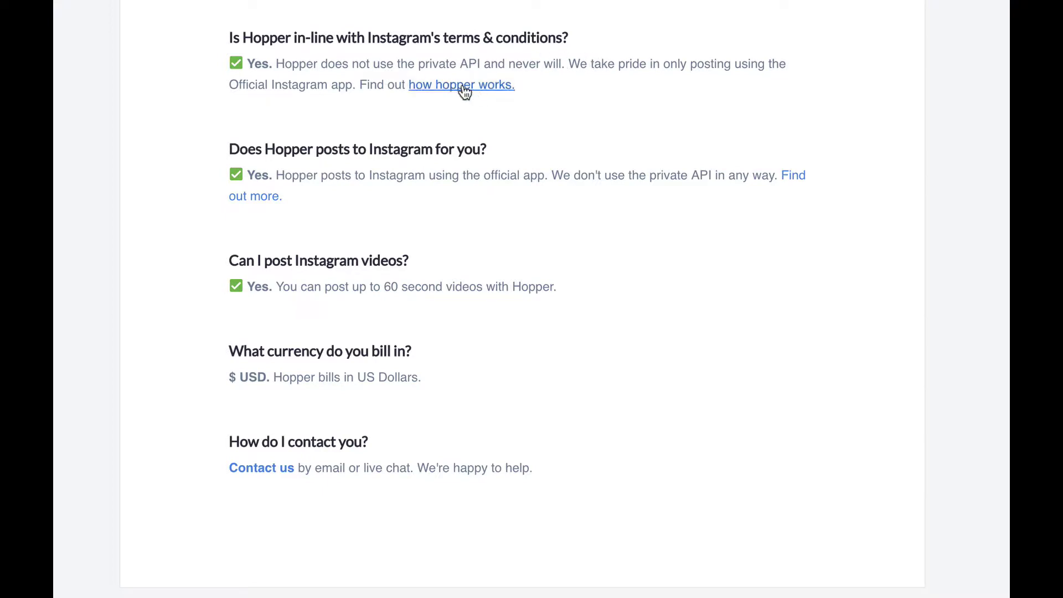
right_click(482, 86)
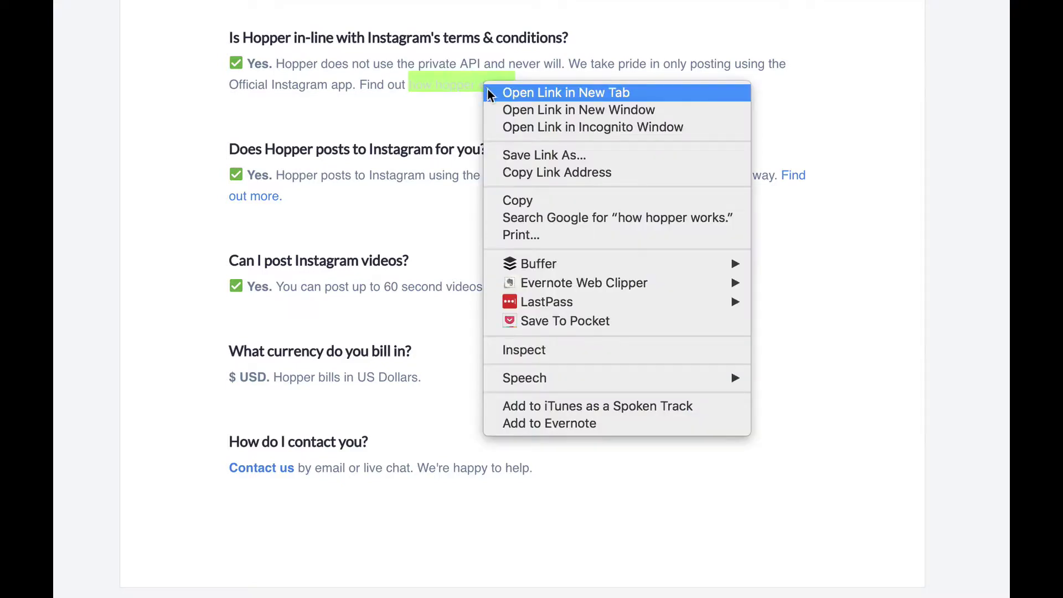
left_click(490, 93)
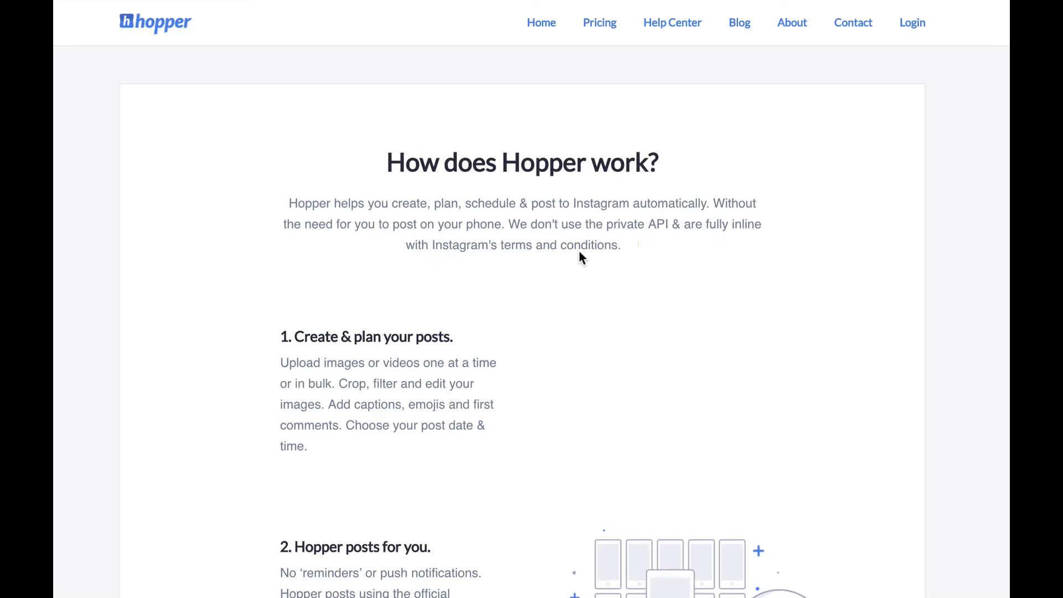
scroll(579, 252, "down", 3)
scroll(579, 251, "down", 8)
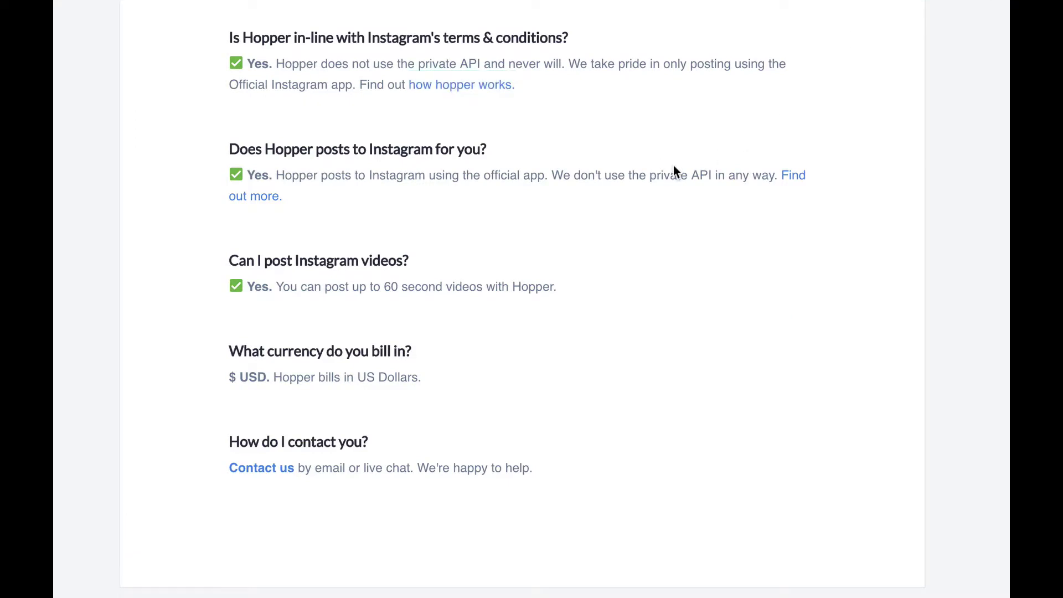
- Read the remaining Hopper FAQ answers on automatic posting, Instagram videos, billing currency and contact, down to the Pricing section
scroll(664, 166, "down", 2)
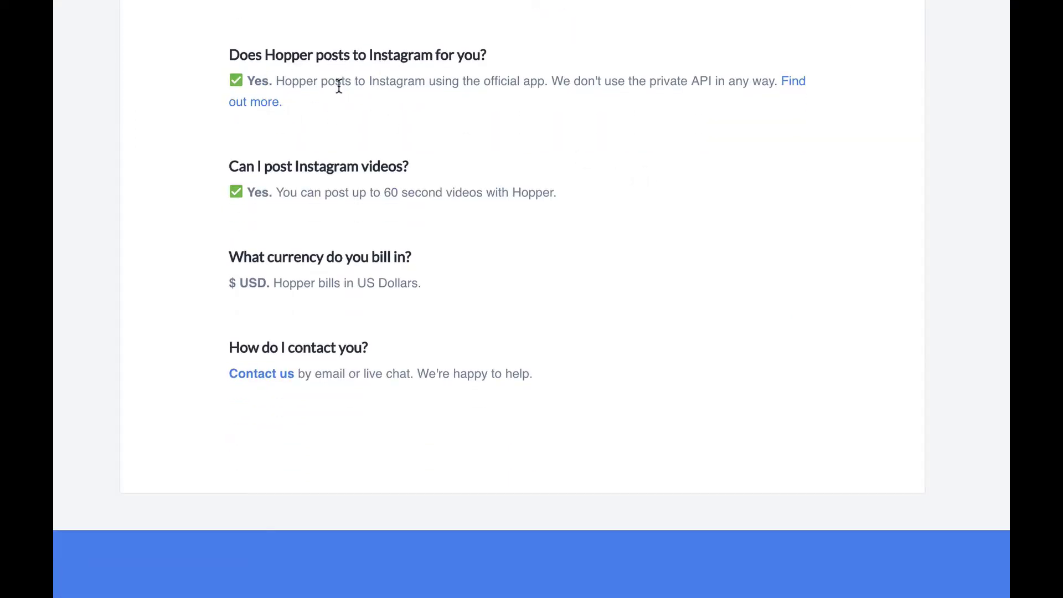
scroll(339, 87, "down", 1)
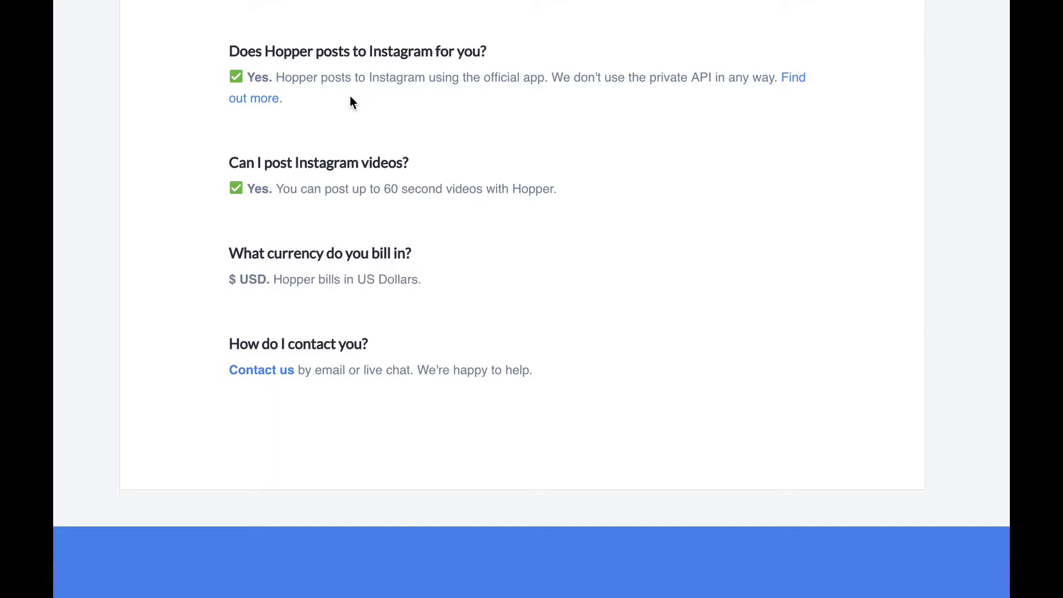
scroll(351, 100, "down", 1)
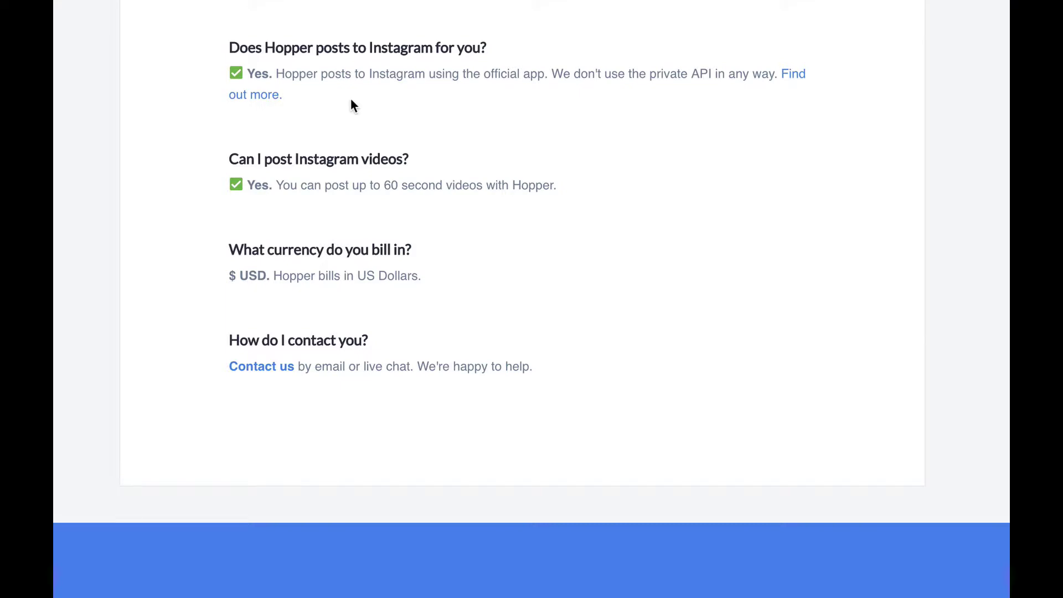
scroll(409, 177, "down", 3)
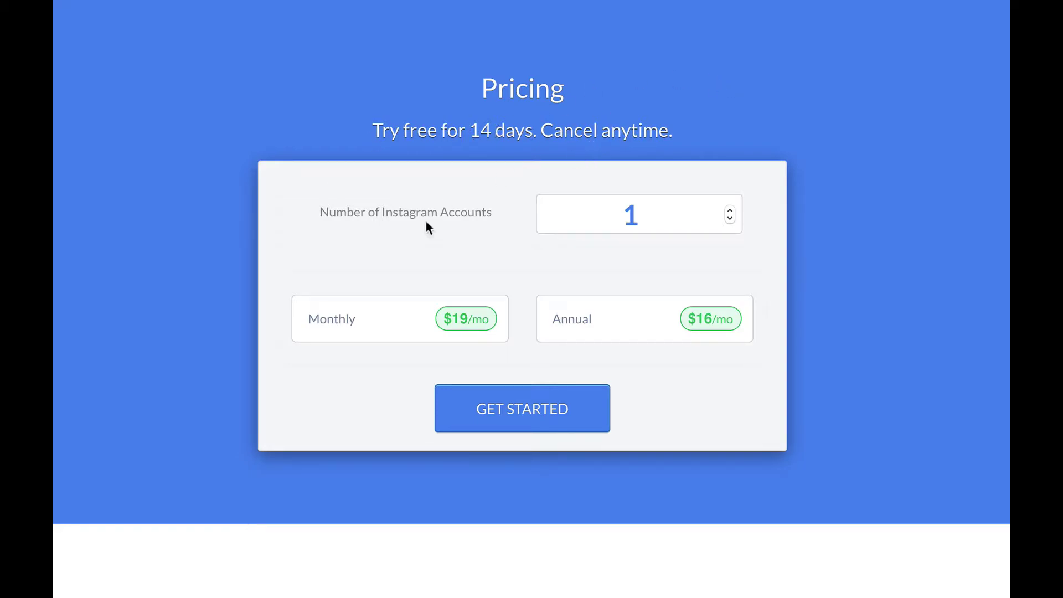
- Raise the number of Instagram accounts in the pricing calculator to 9 and compare the monthly and annual prices
left_click(730, 210)
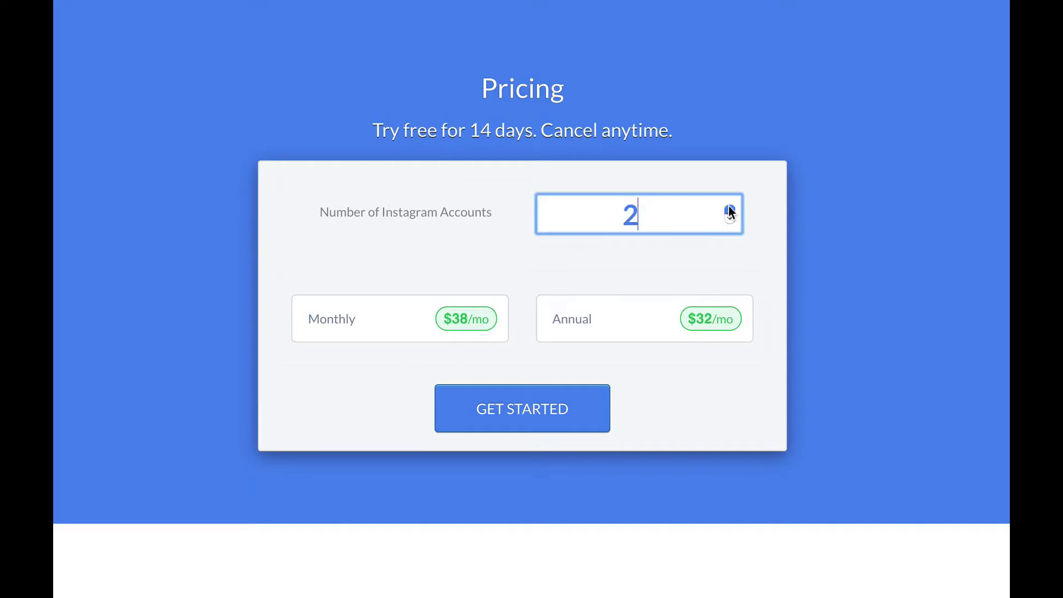
left_click(729, 210)
left_click(730, 211)
left_click(729, 210)
left_click(729, 210)
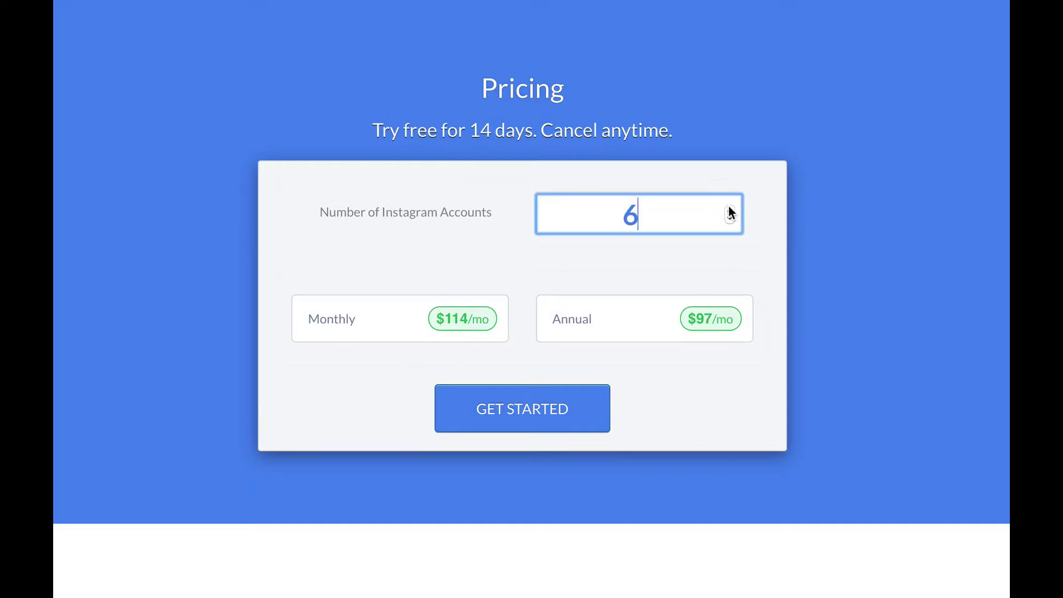
left_click(730, 210)
left_click(729, 211)
left_click(729, 210)
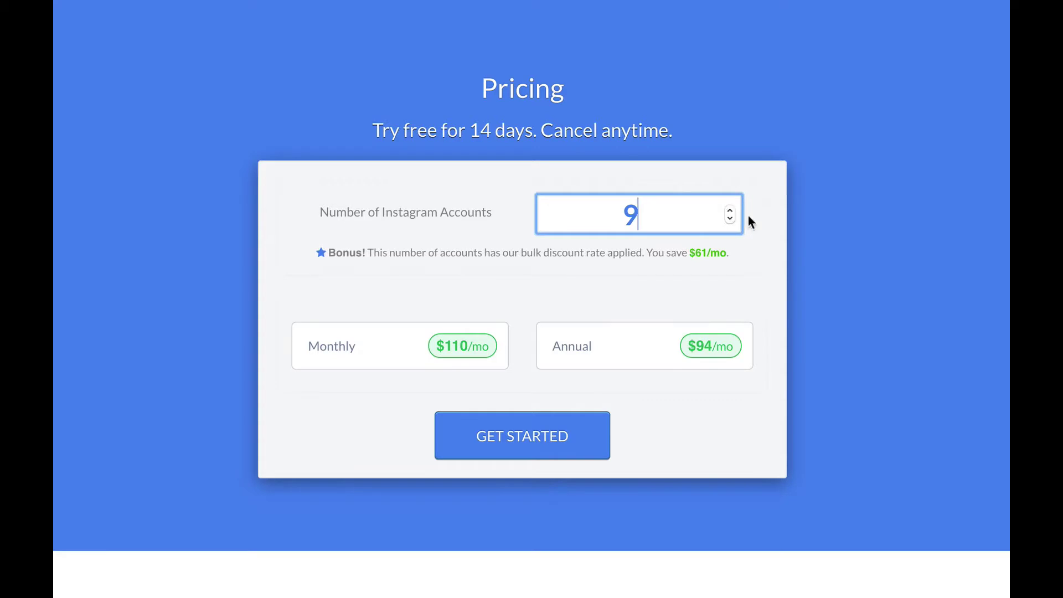
- Lower the number of Instagram accounts in the pricing calculator back to 1
left_click(729, 218)
left_click(729, 218)
left_click(729, 218)
left_click(730, 218)
left_click(730, 218)
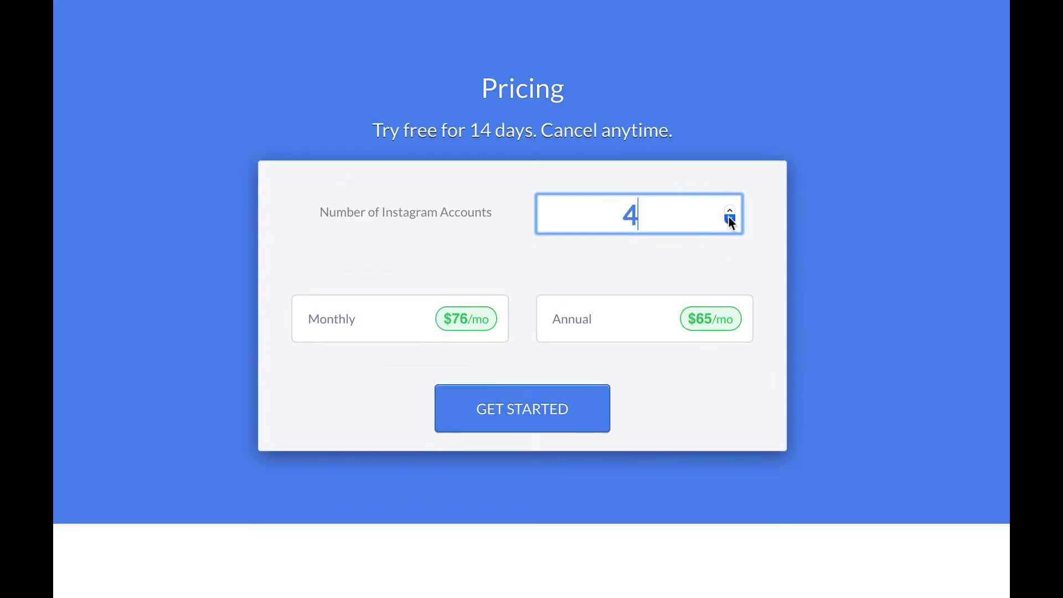
left_click(730, 218)
left_click(729, 219)
left_click(729, 218)
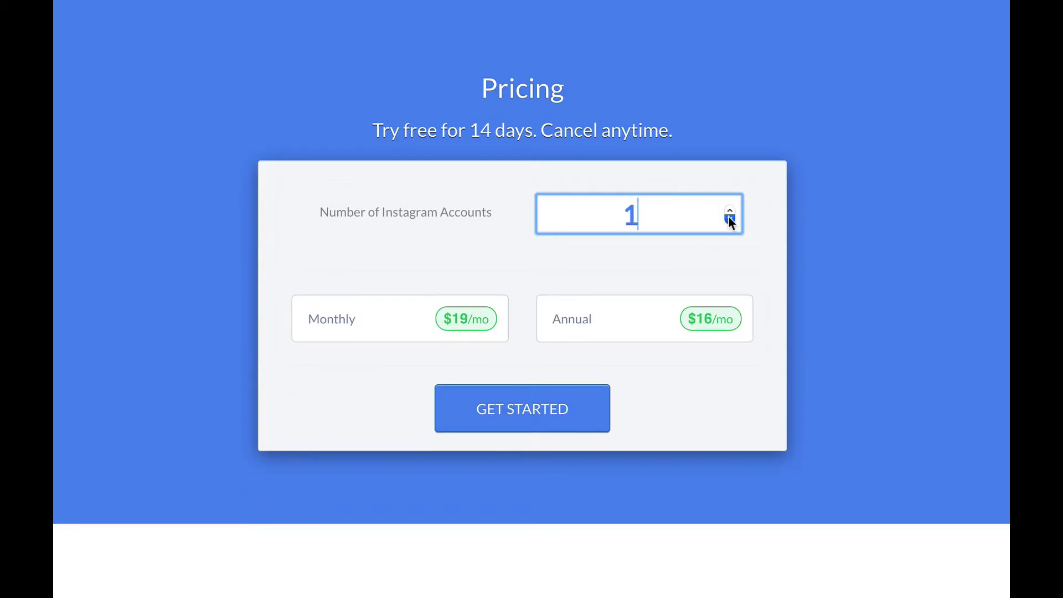
left_click(345, 238)
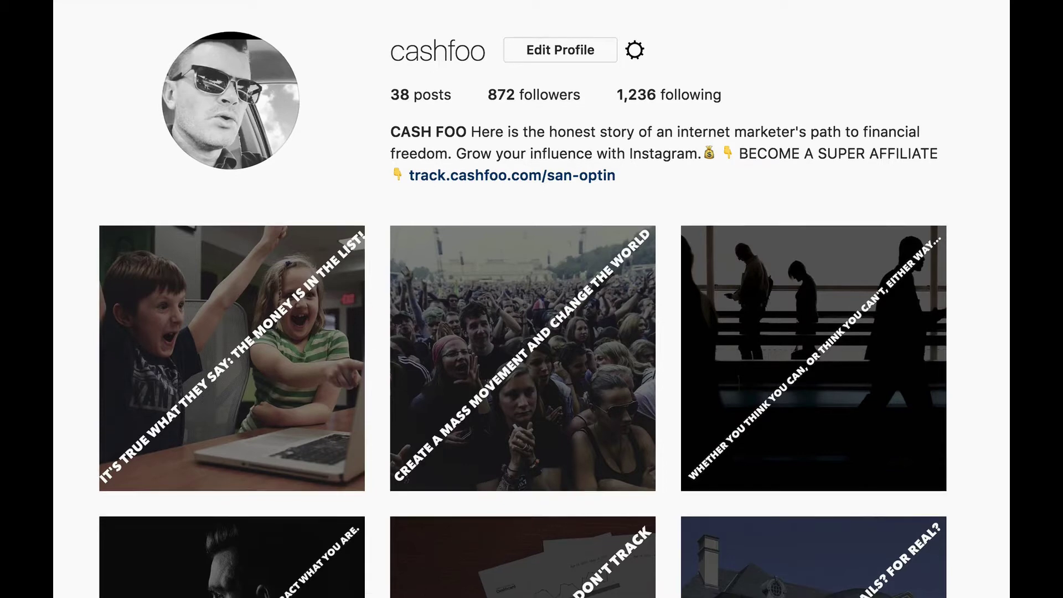
- On the Instagram profile, look through the quote-image posts down to the eagle row and return to the profile header
scroll(522, 299, "down", 5)
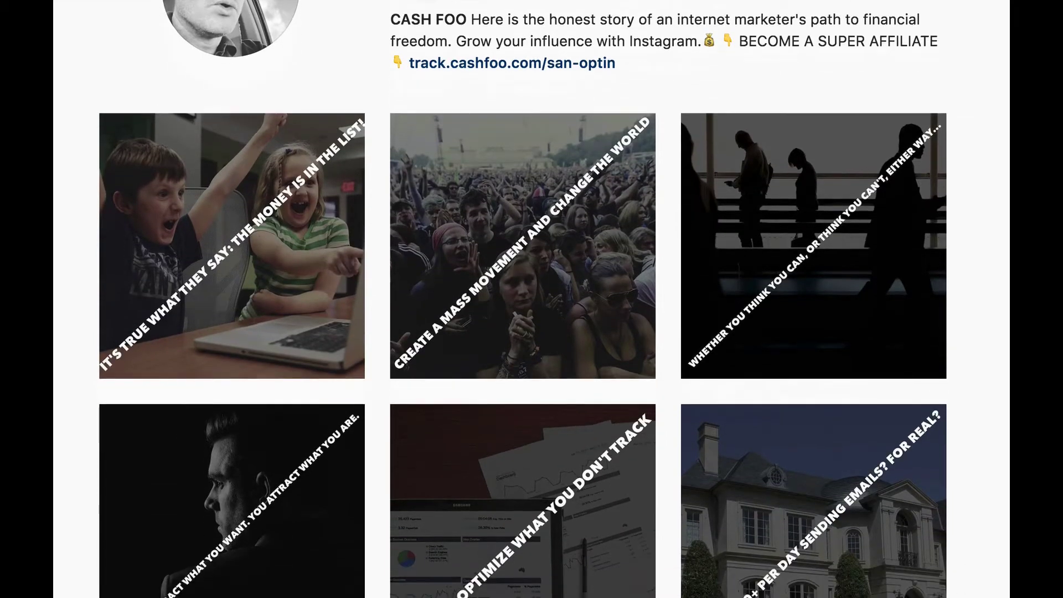
scroll(522, 299, "down", 1)
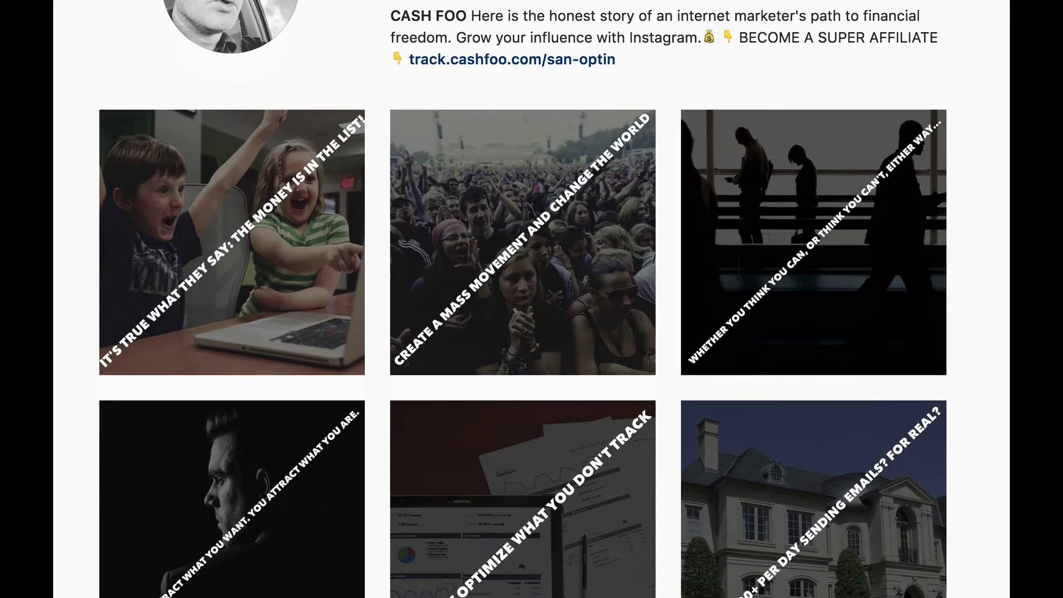
scroll(522, 299, "down", 2)
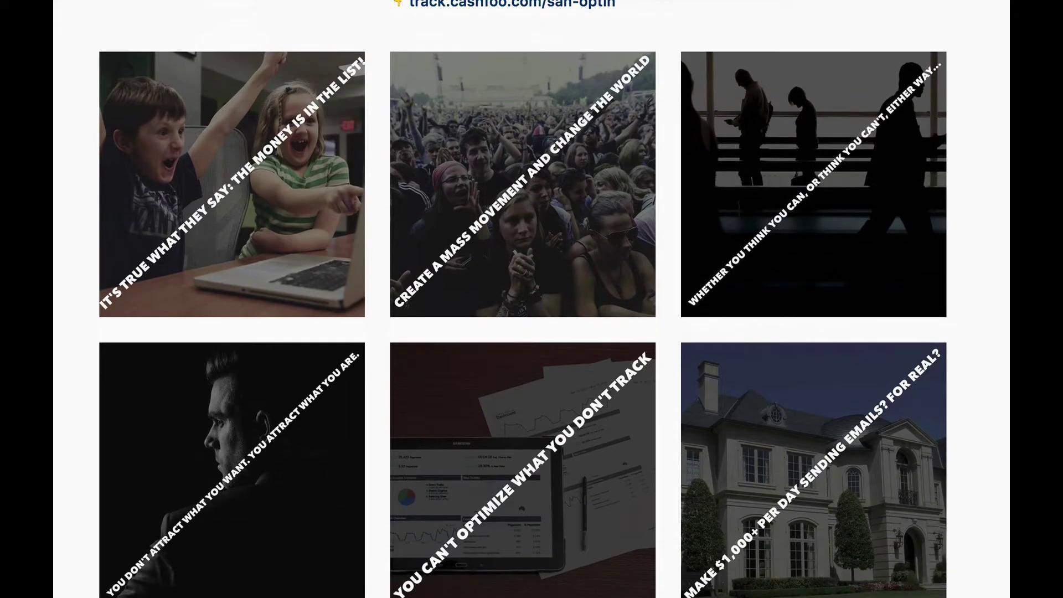
scroll(522, 299, "down", 1)
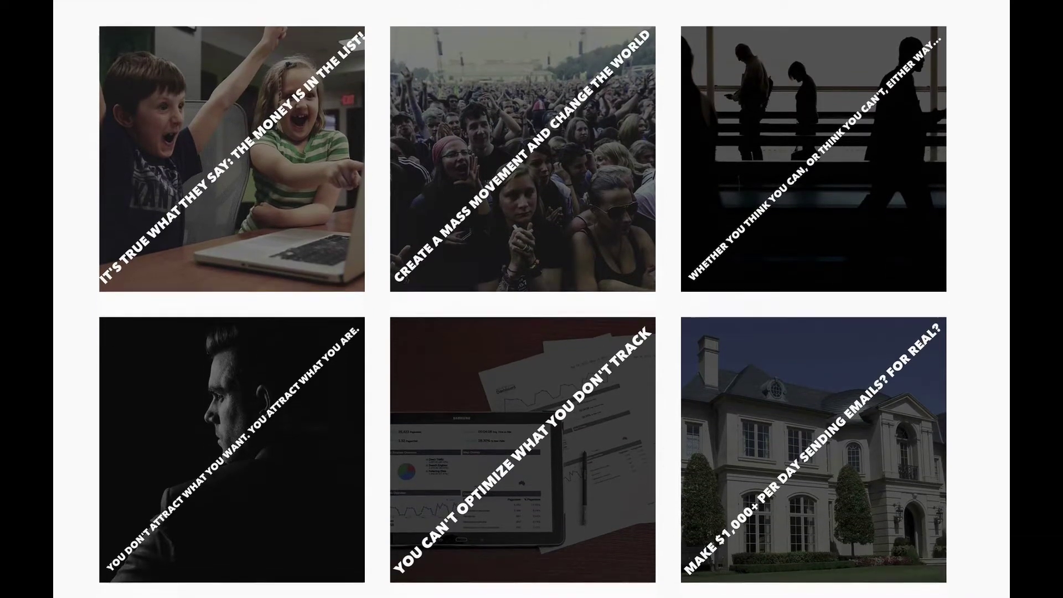
scroll(523, 299, "down", 2)
scroll(522, 299, "down", 2)
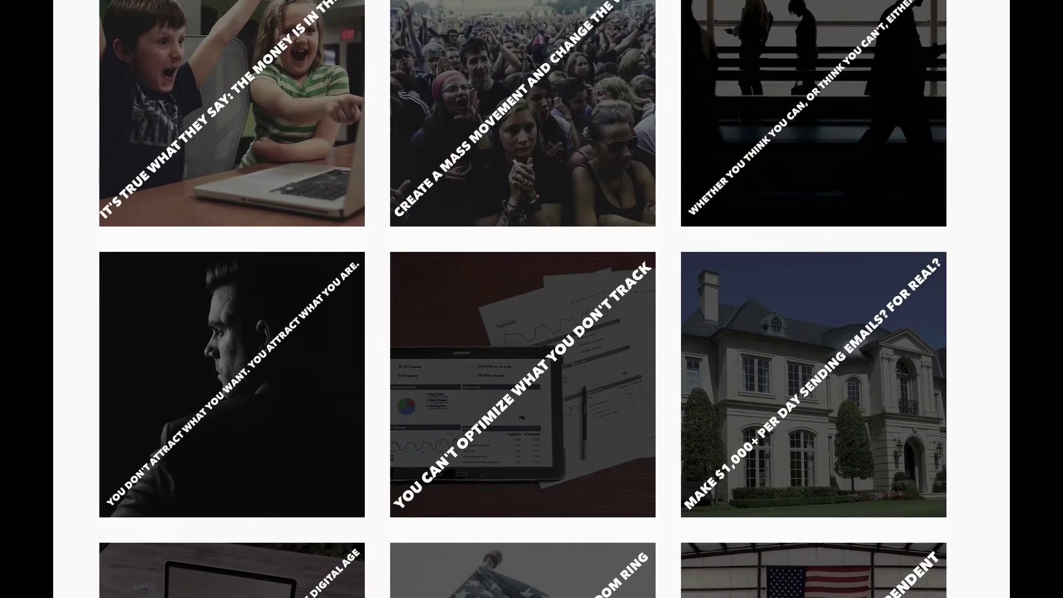
scroll(522, 298, "down", 2)
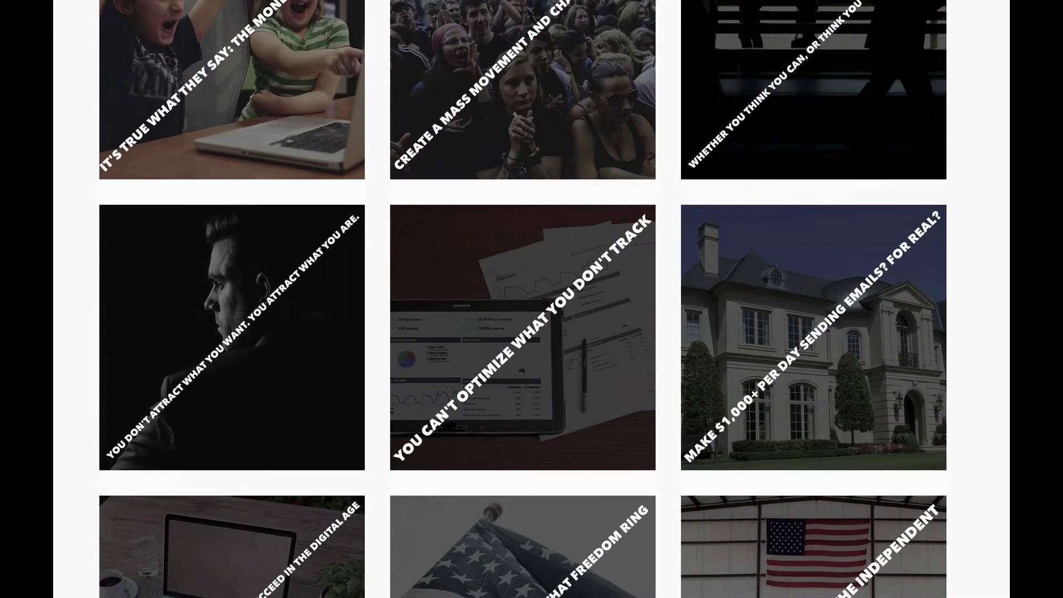
scroll(522, 299, "down", 1)
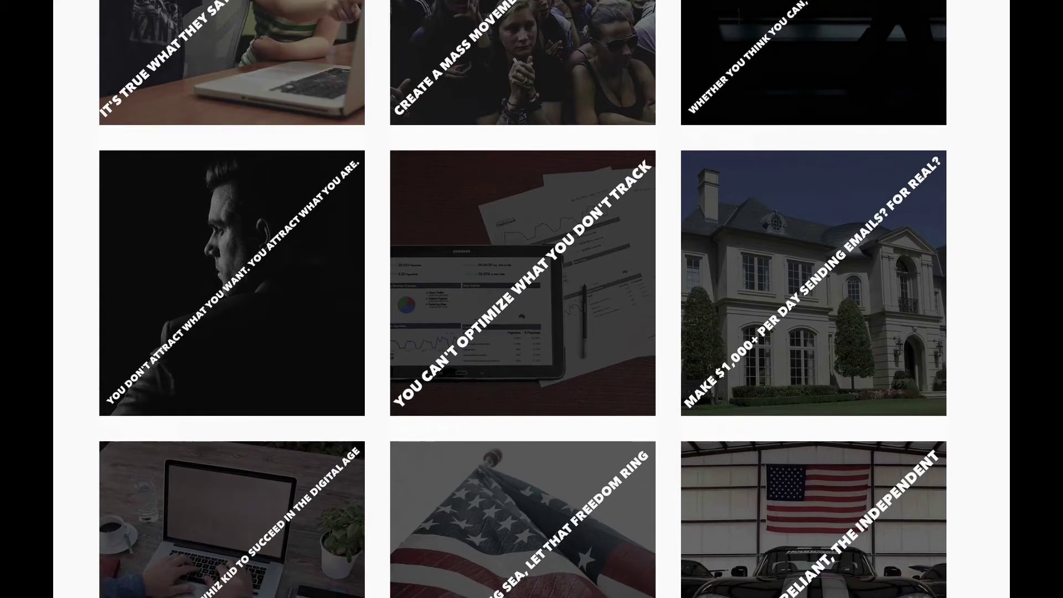
scroll(522, 299, "down", 3)
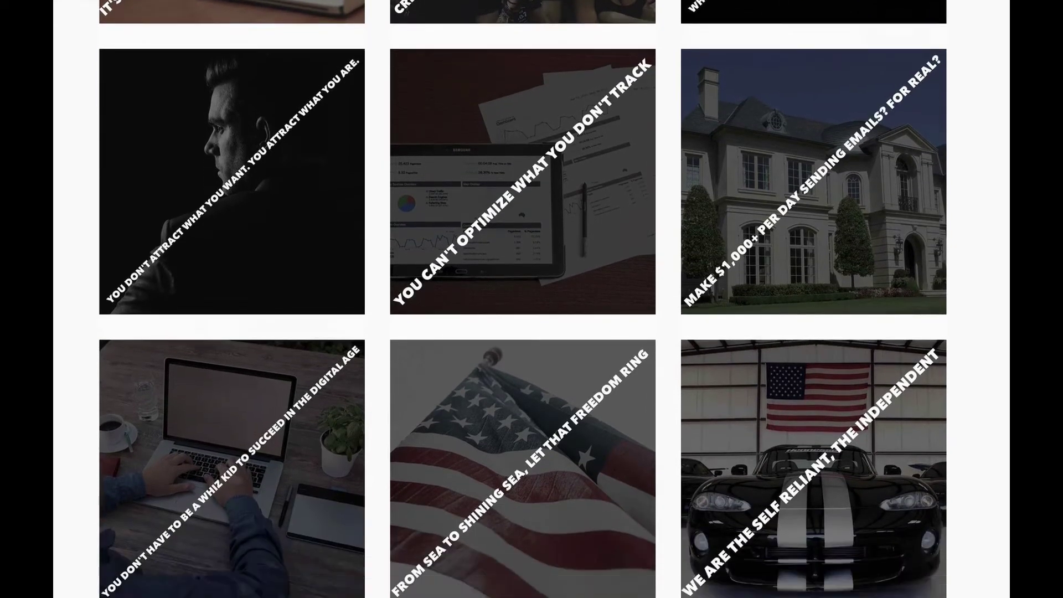
scroll(523, 298, "down", 1)
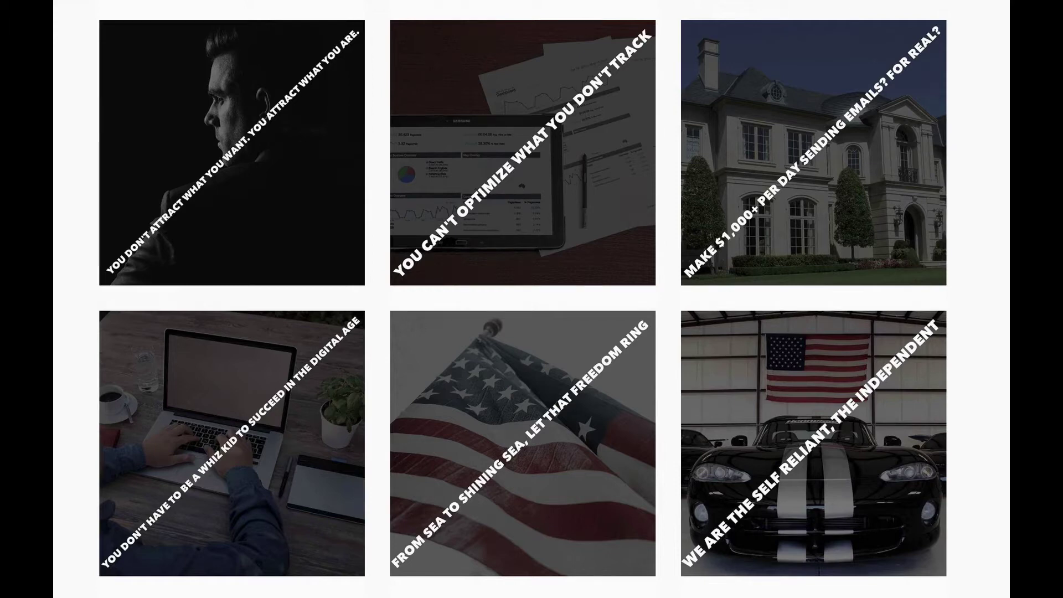
scroll(523, 299, "down", 1)
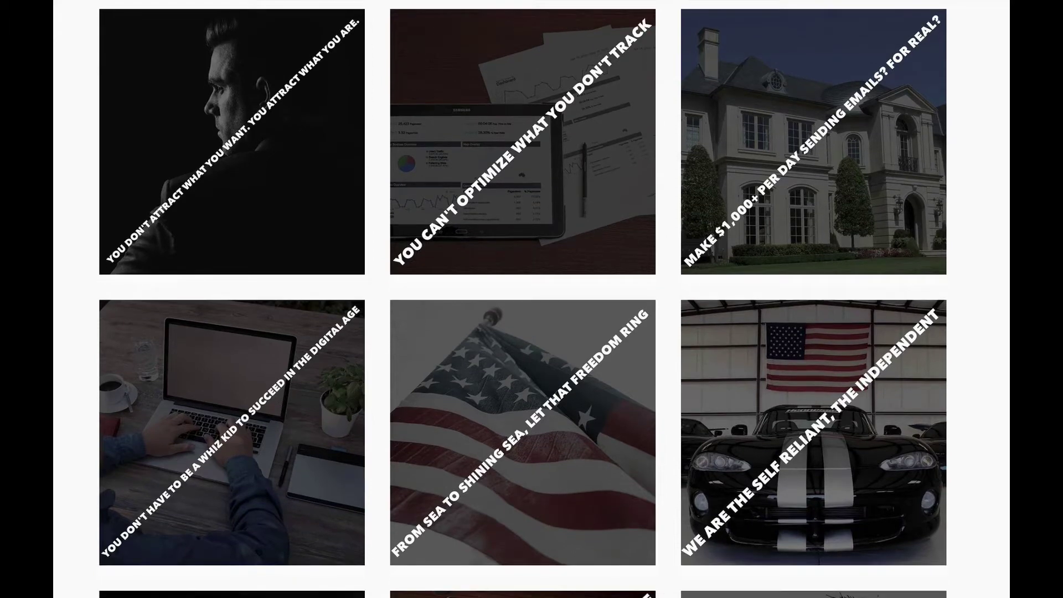
scroll(522, 299, "down", 3)
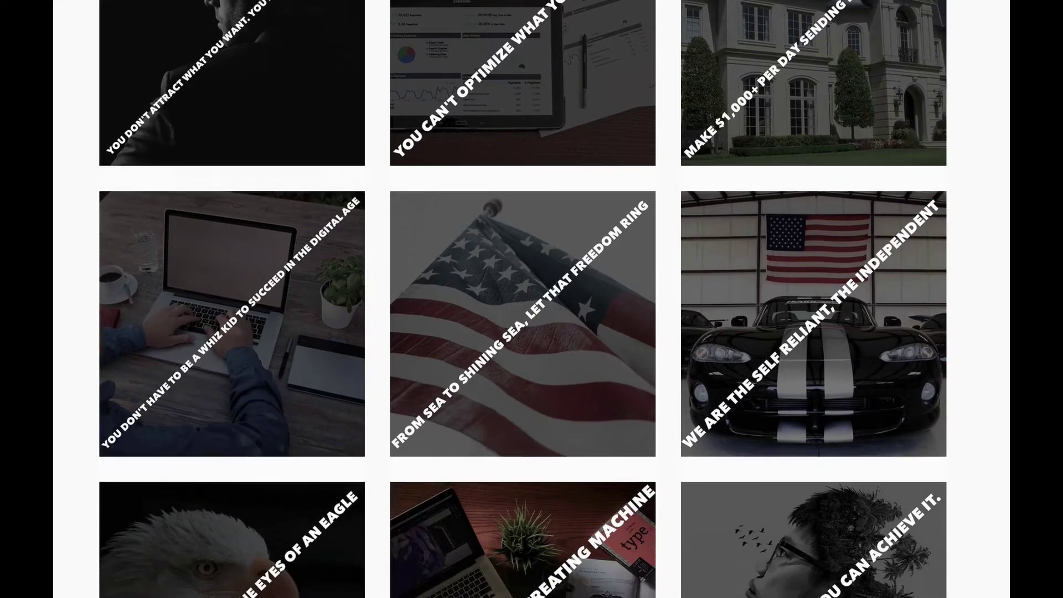
scroll(522, 299, "down", 2)
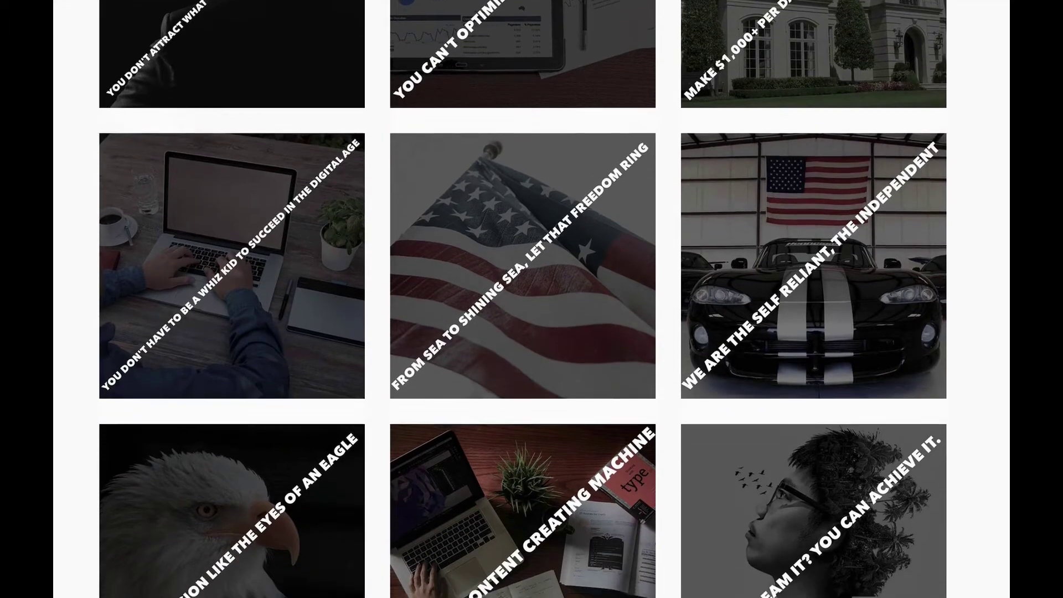
scroll(522, 299, "down", 3)
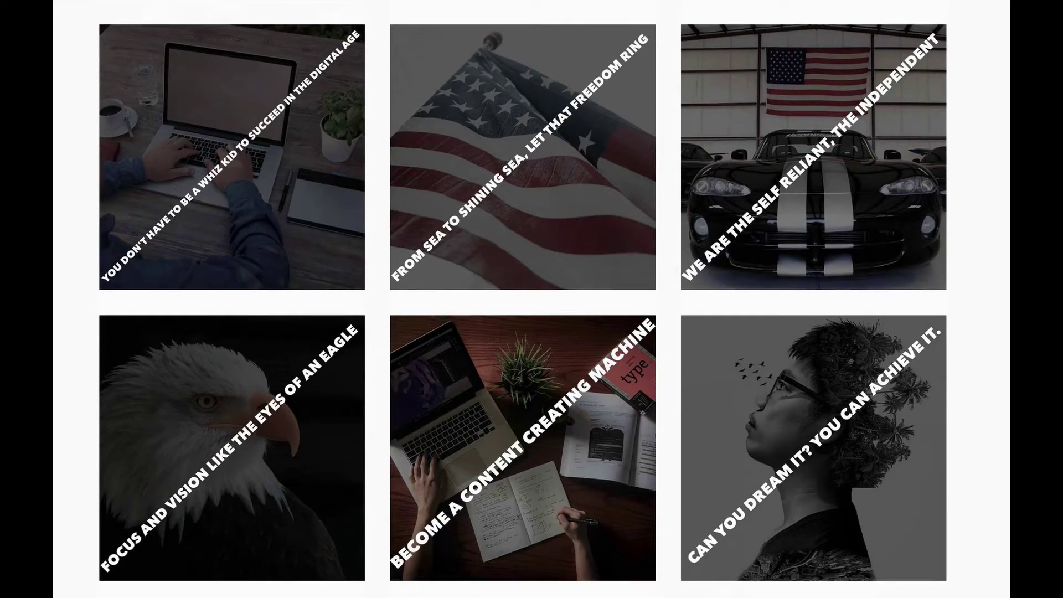
scroll(523, 298, "up", 6)
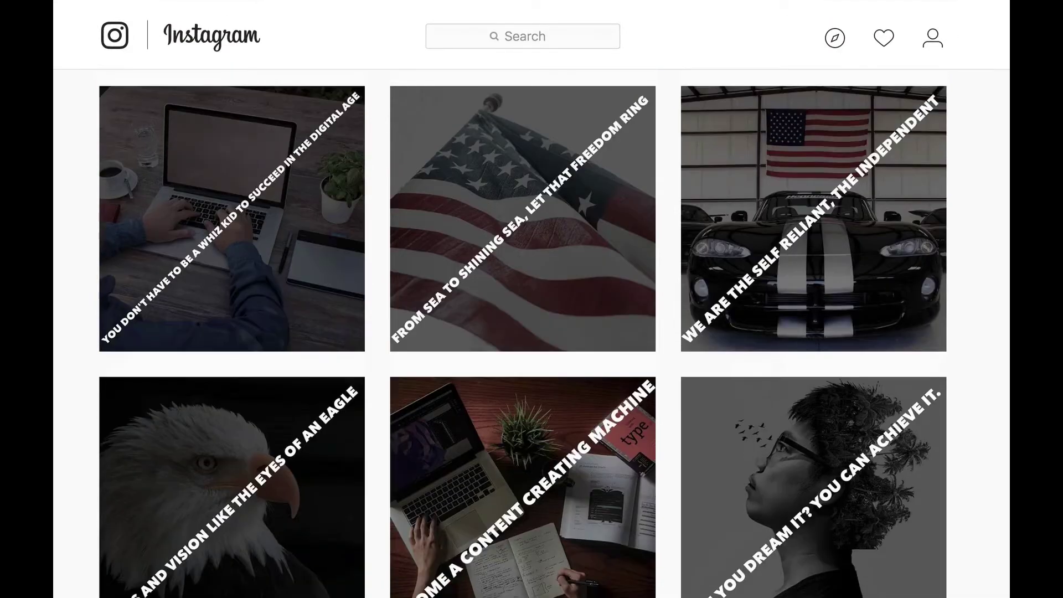
scroll(523, 332, "up", 9)
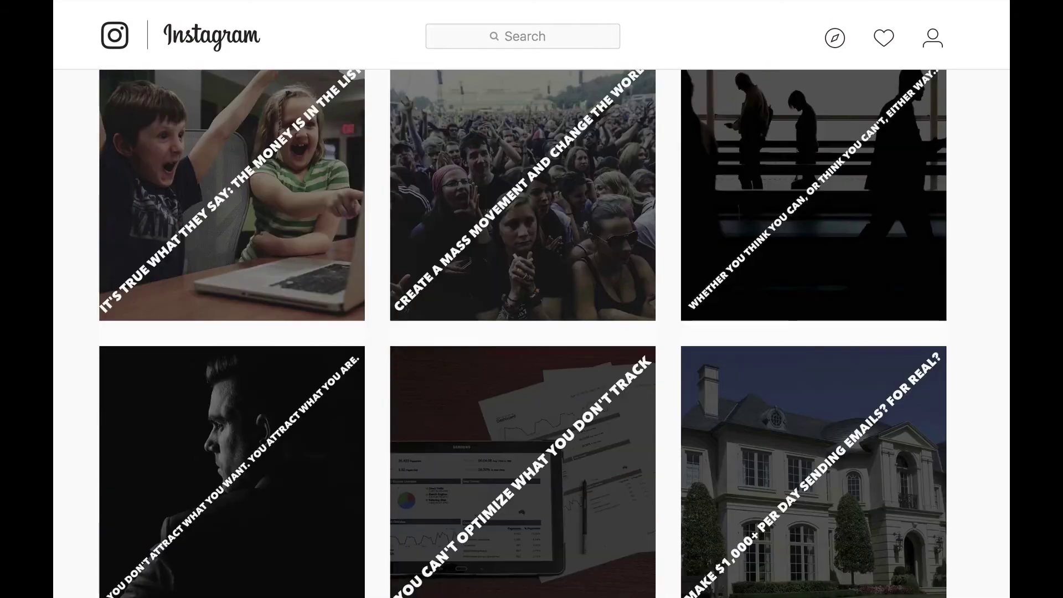
scroll(523, 332, "up", 3)
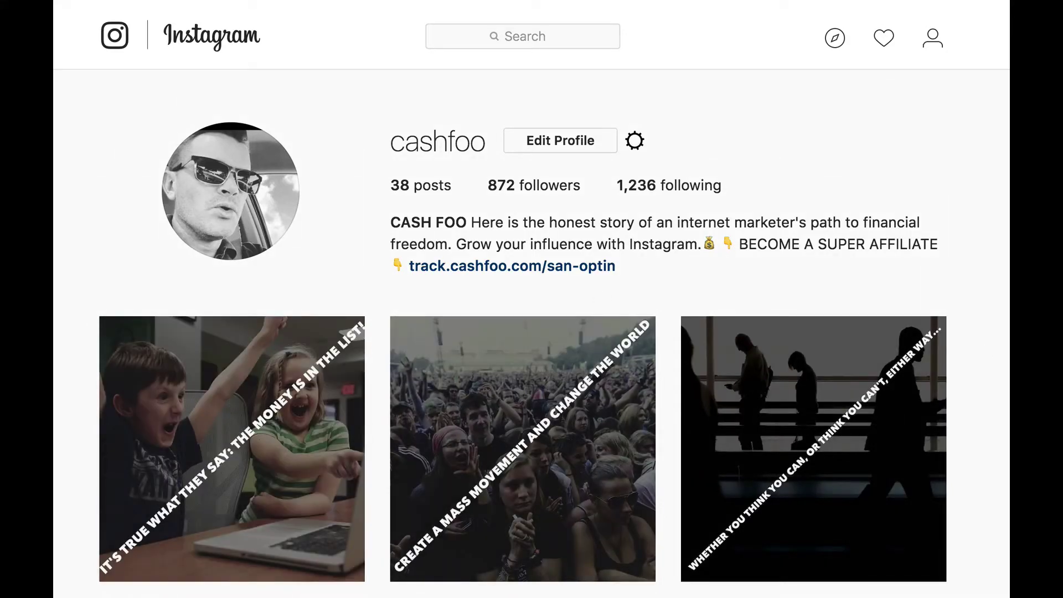
scroll(531, 332, "down", 1)
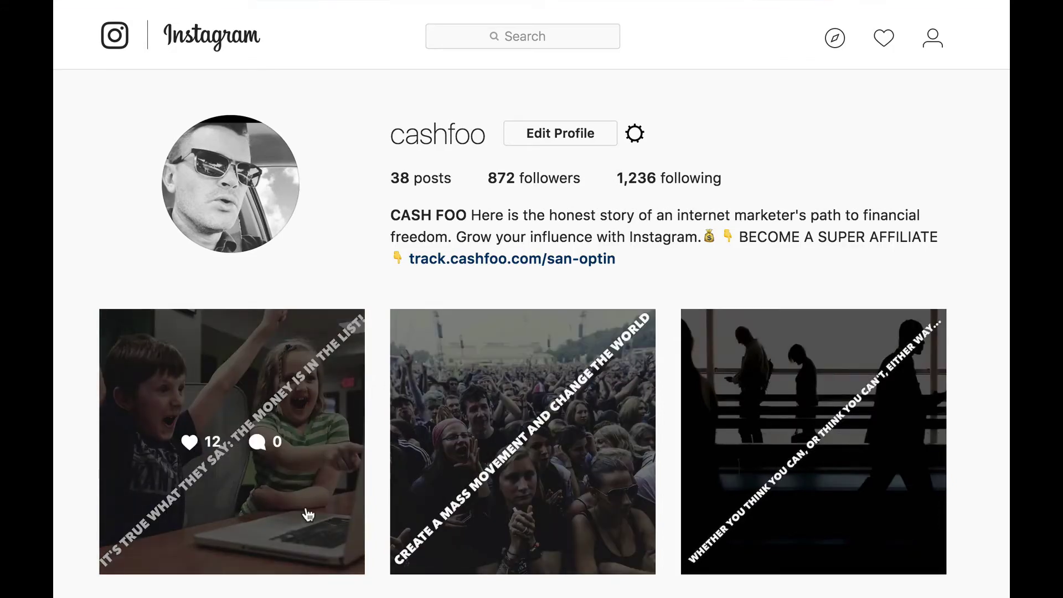
- Open the "It's true what they say: the money is in the list!" post, examine its caption, hashtags and likes, and close it
left_click(306, 509)
scroll(703, 385, "down", 3)
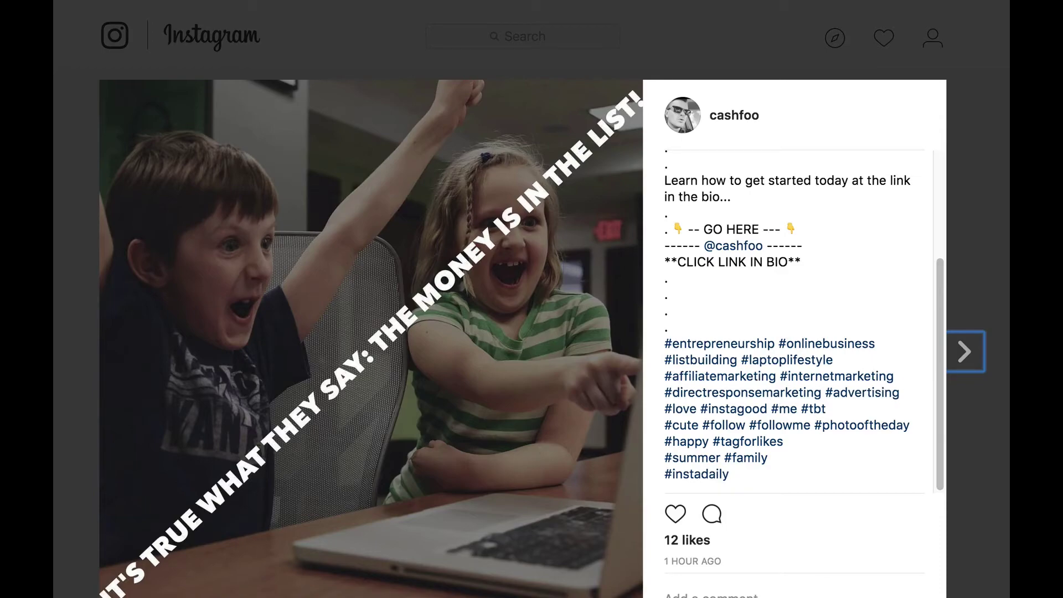
key("Escape")
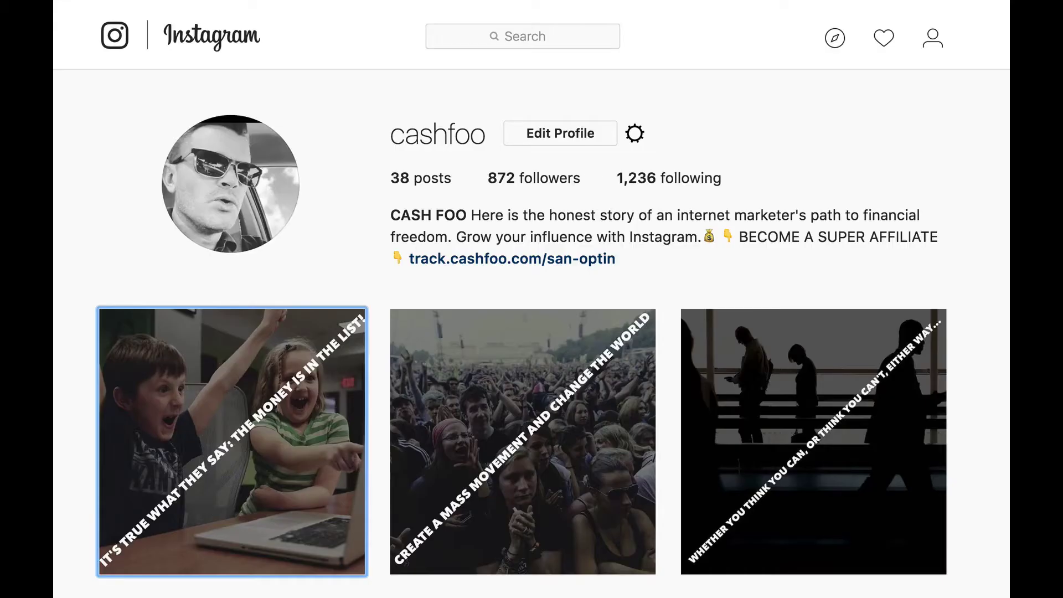
left_click(318, 546)
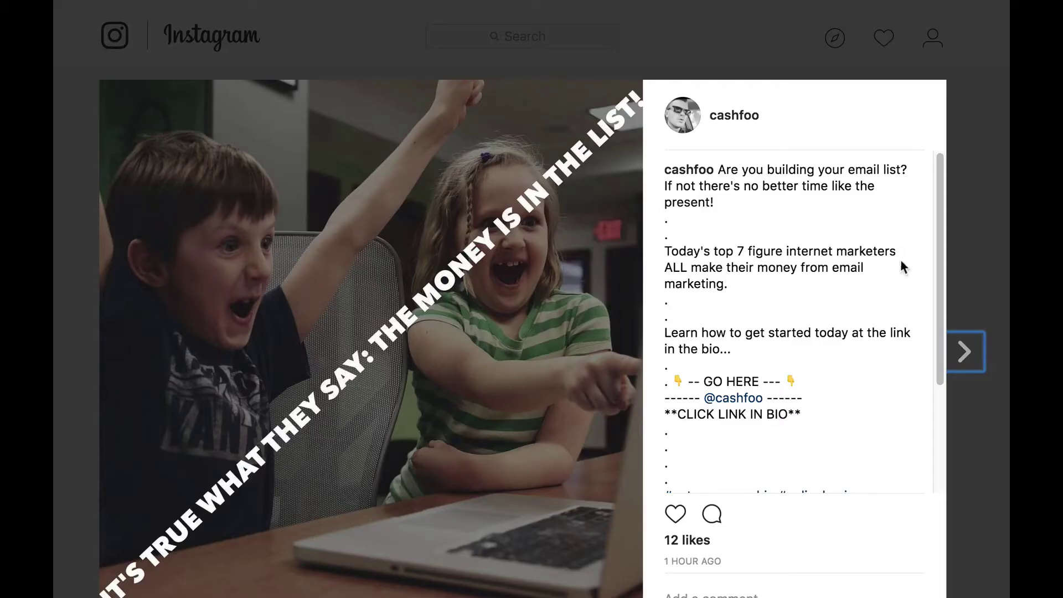
scroll(750, 421, "down", 3)
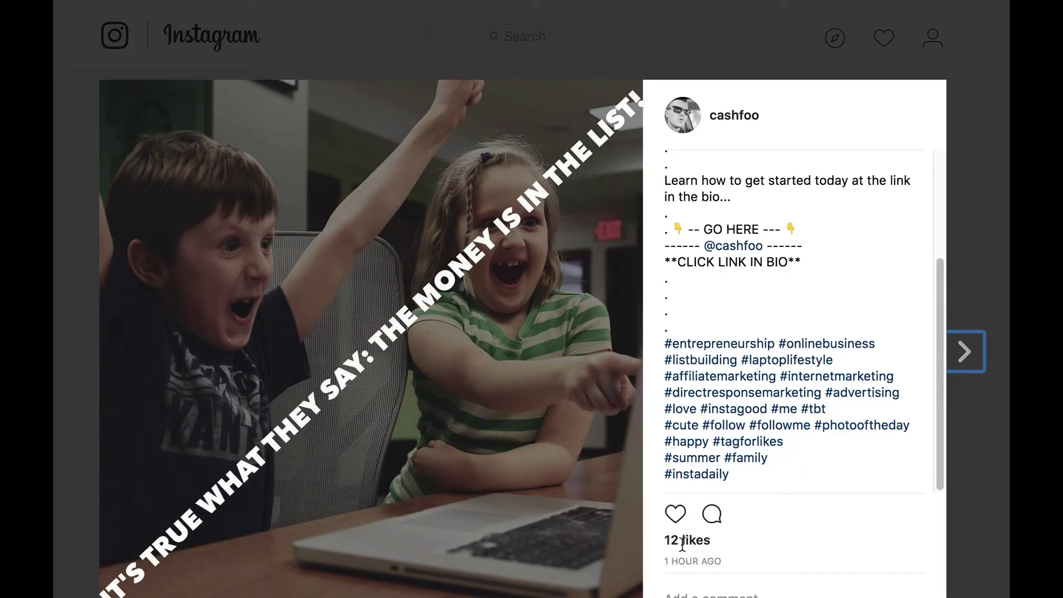
left_click(991, 101)
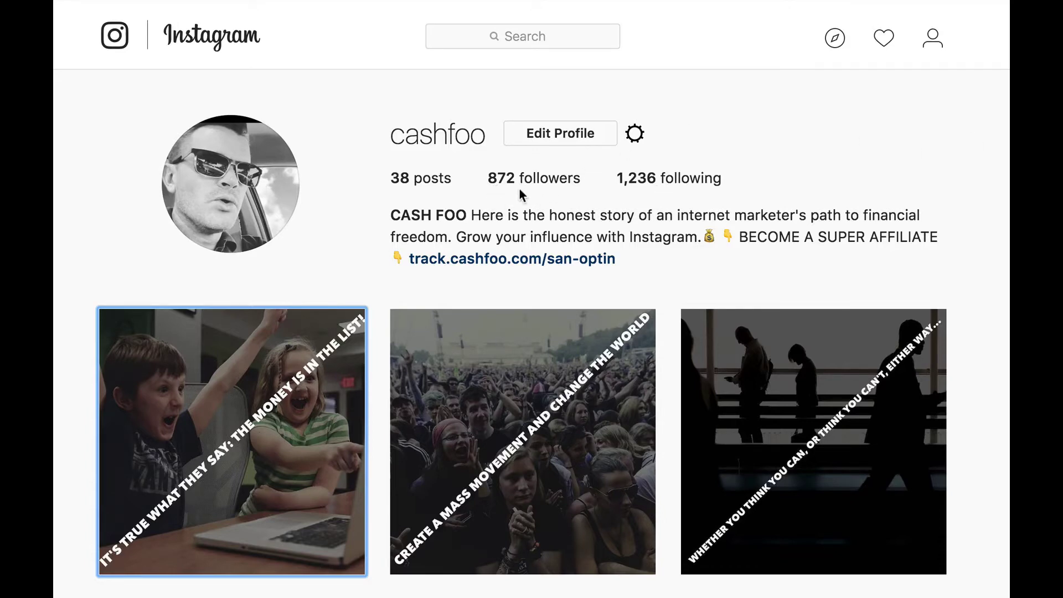
scroll(814, 443, "down", 15)
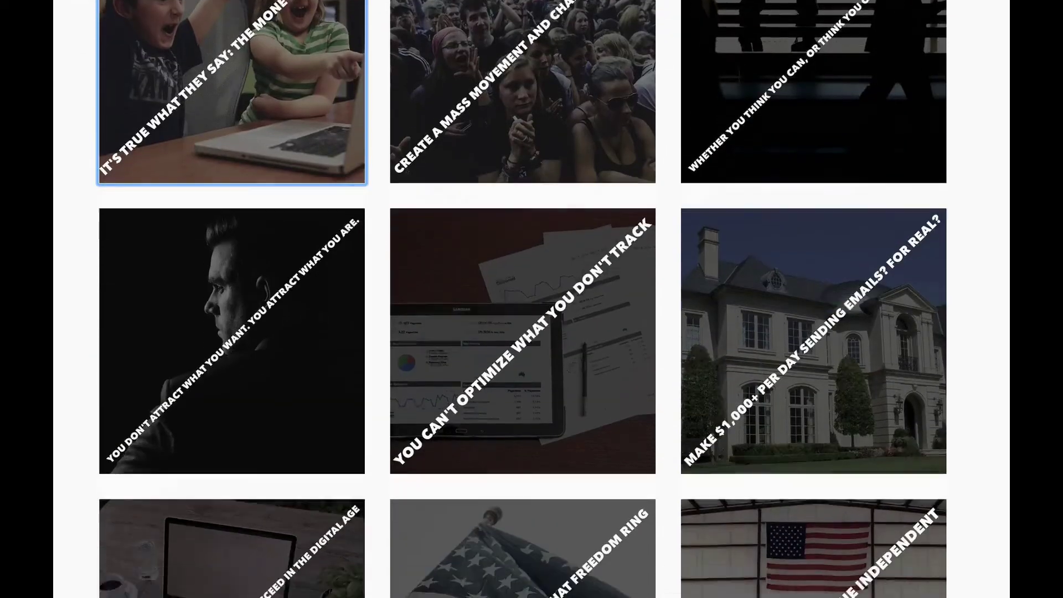
scroll(531, 299, "up", 15)
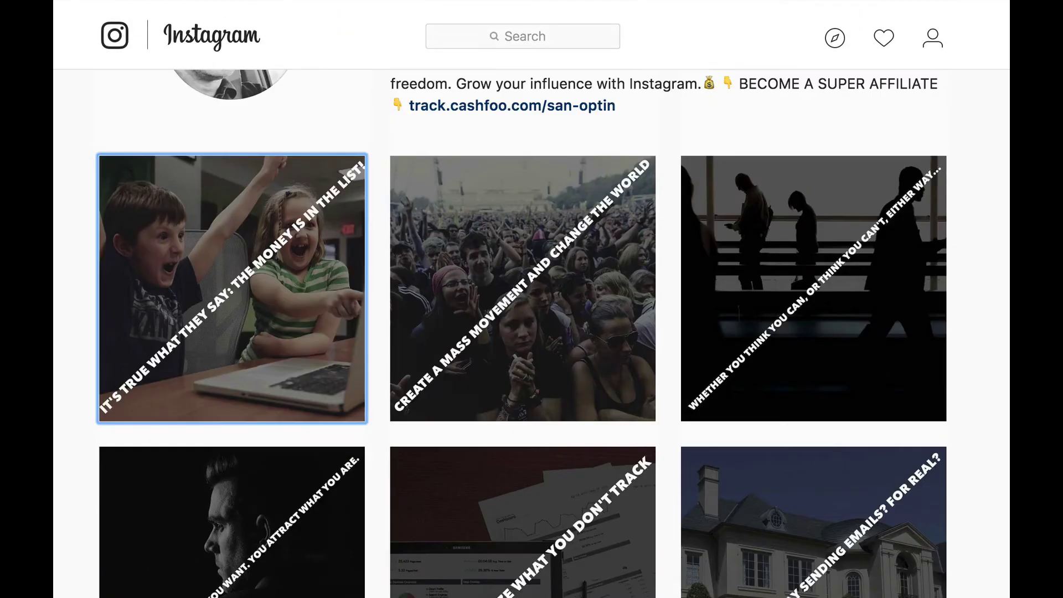